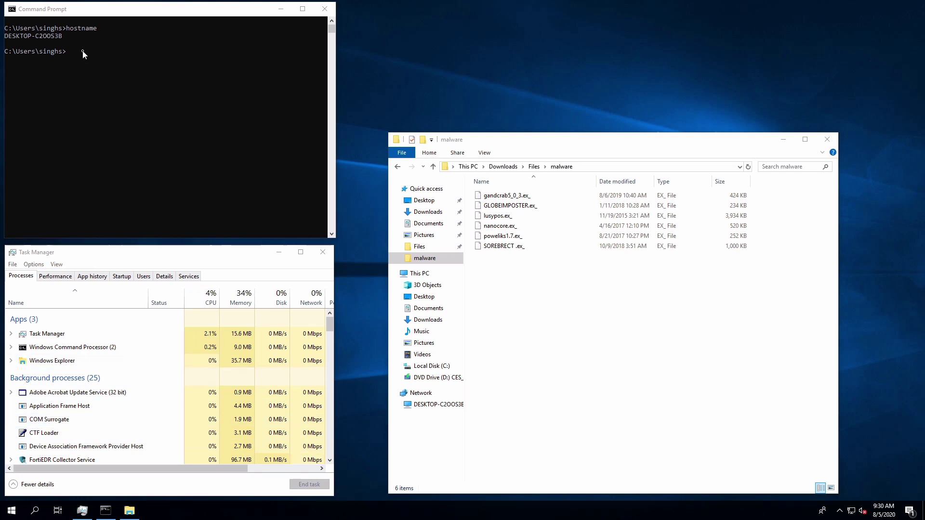
Rename the SOREBRECT .ex_ sample to pre-execution.exe, accepting the extension change
{"action": "key", "text": "ctrl+Left"}
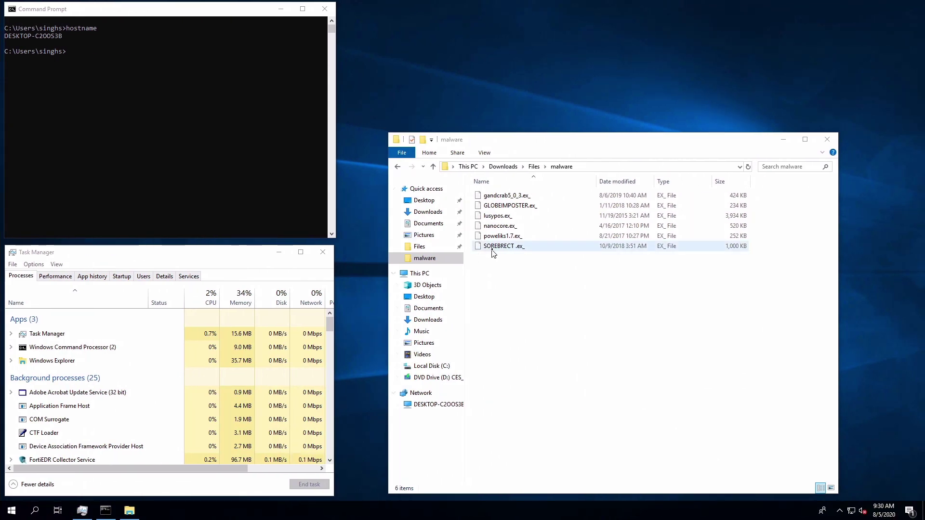
{"action": "right_click", "coordinate": [493, 249]}
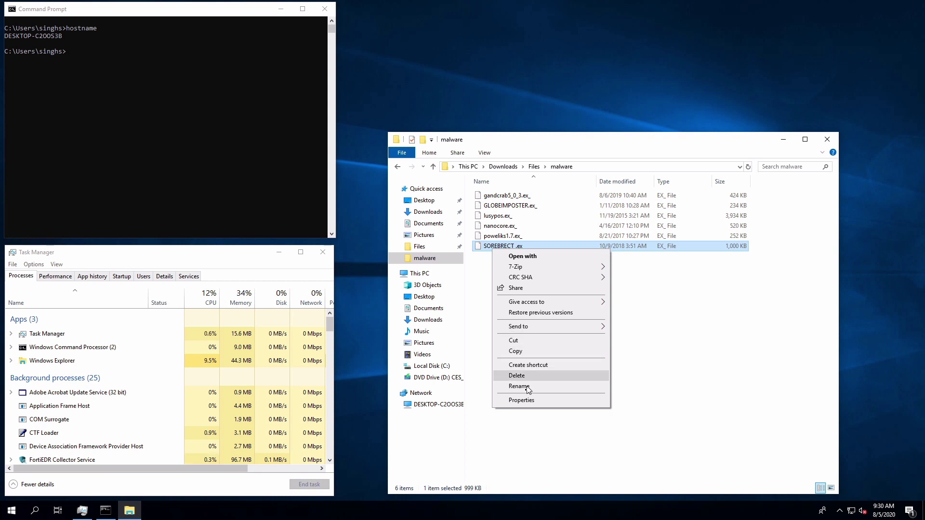
{"action": "left_click", "coordinate": [524, 385]}
{"action": "left_click_drag", "start_coordinate": [528, 247], "coordinate": [479, 250]}
{"action": "key", "text": "BackSpace"}
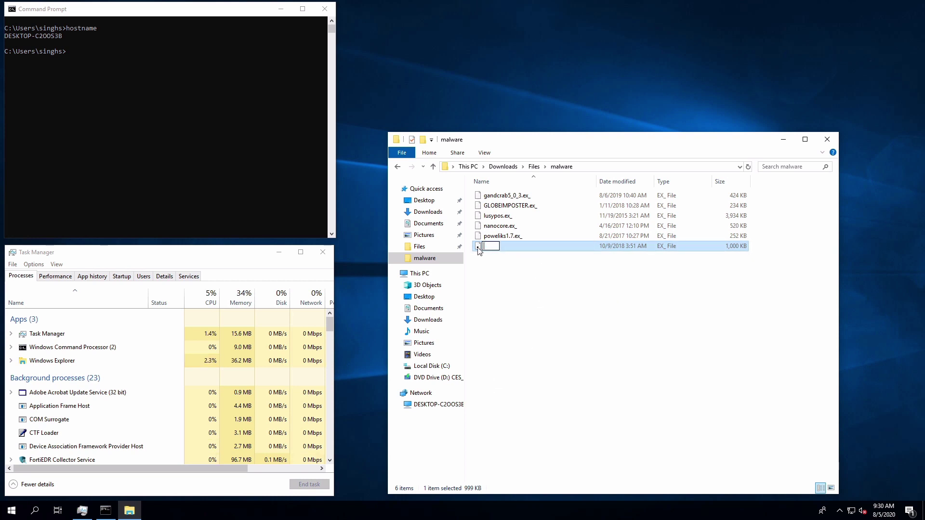
{"action": "type", "text": "pre-execu"}
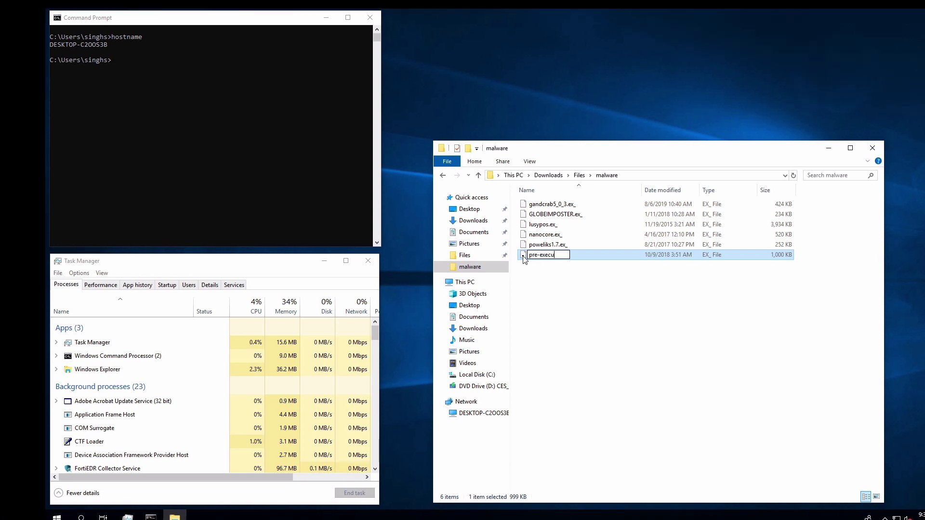
{"action": "type", "text": "tion.exe"}
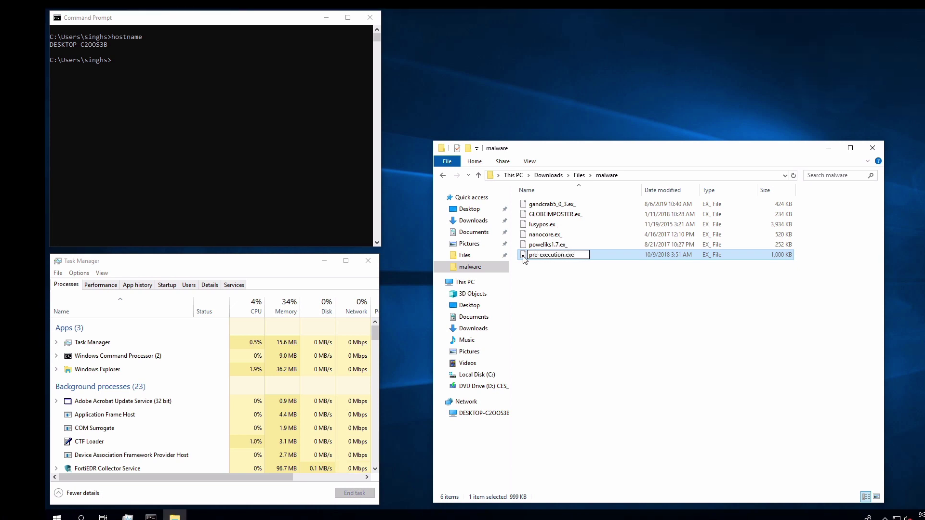
{"action": "key", "text": "Return"}
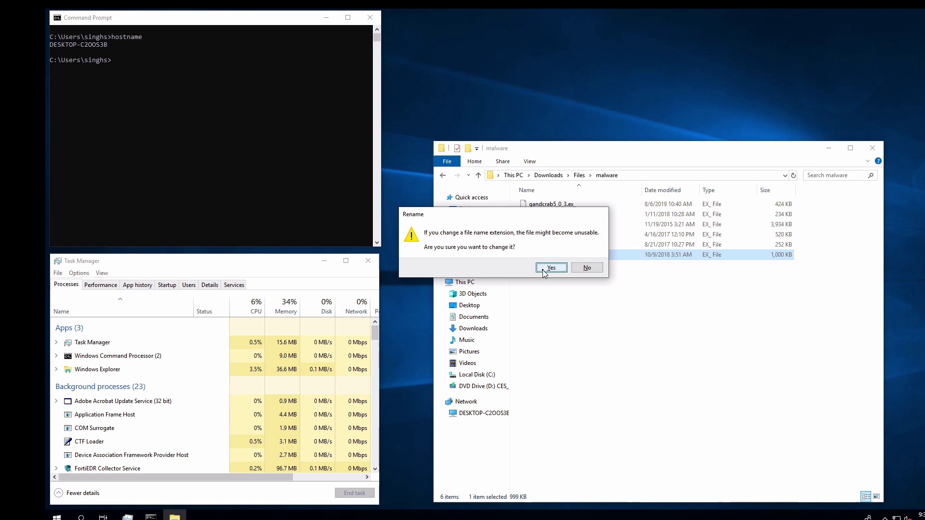
{"action": "left_click", "coordinate": [545, 268]}
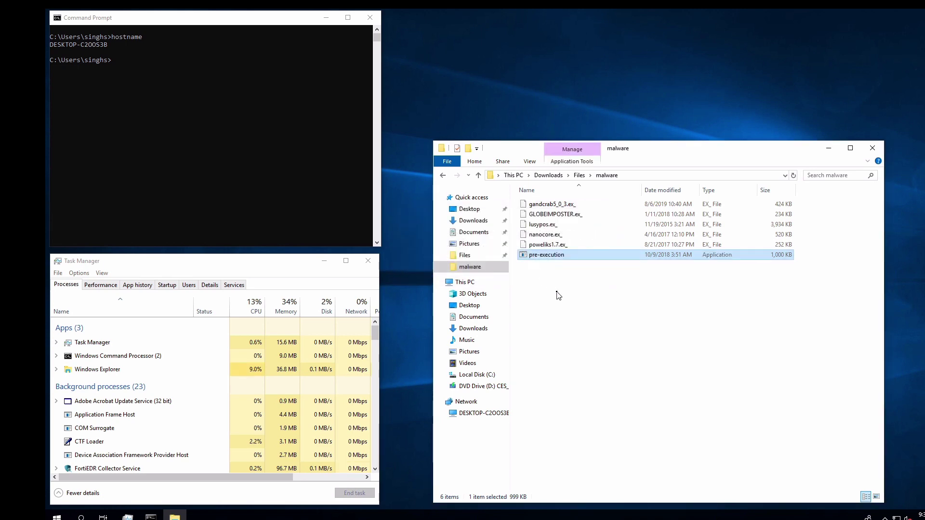
In the FortiEDR Event Viewer, select the pre-execution.exe event group to view its classification
{"action": "key", "text": "ctrl+Left"}
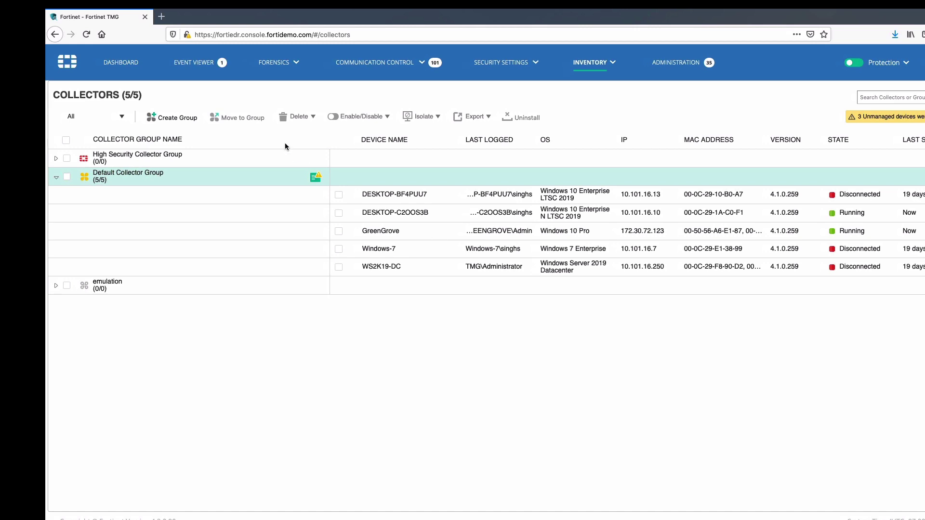
{"action": "left_click", "coordinate": [223, 65]}
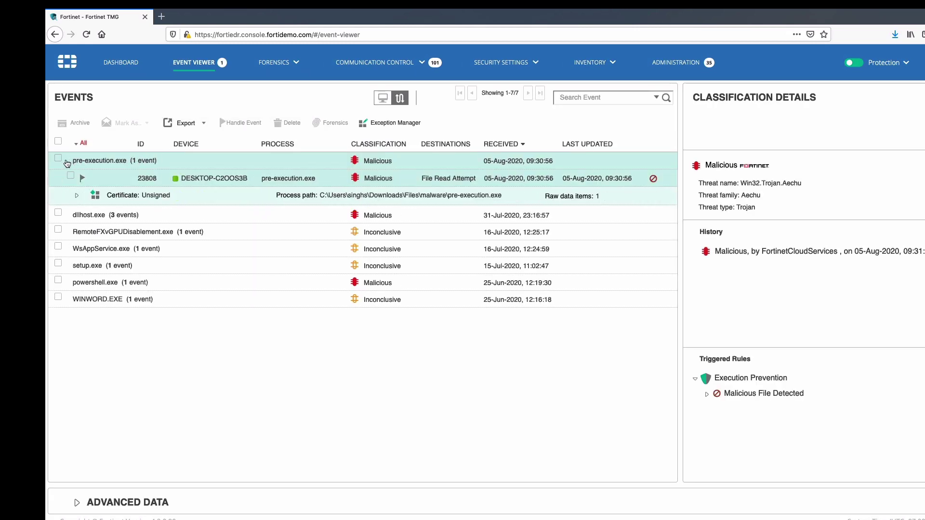
{"action": "left_click", "coordinate": [58, 162]}
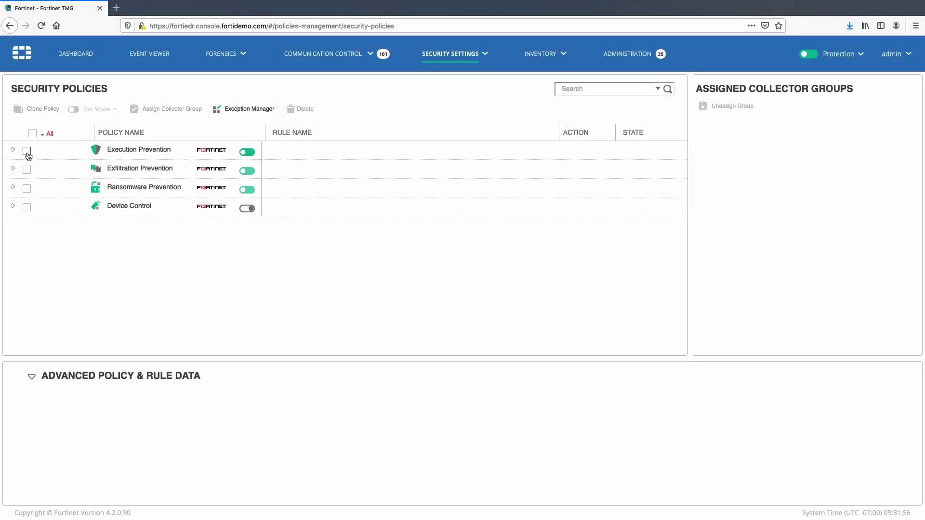
Remove the Default Collector Group from the Execution Prevention security policy
{"action": "left_click", "coordinate": [27, 152]}
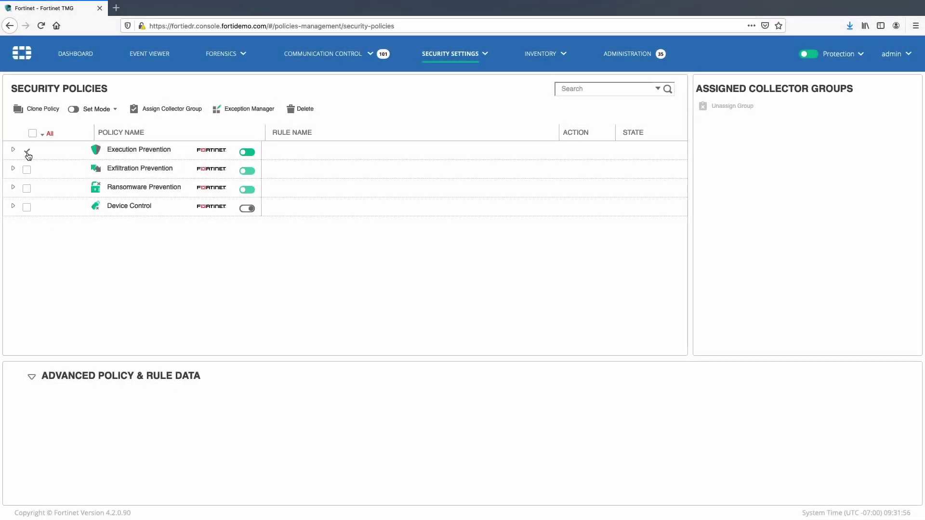
{"action": "left_click", "coordinate": [147, 152]}
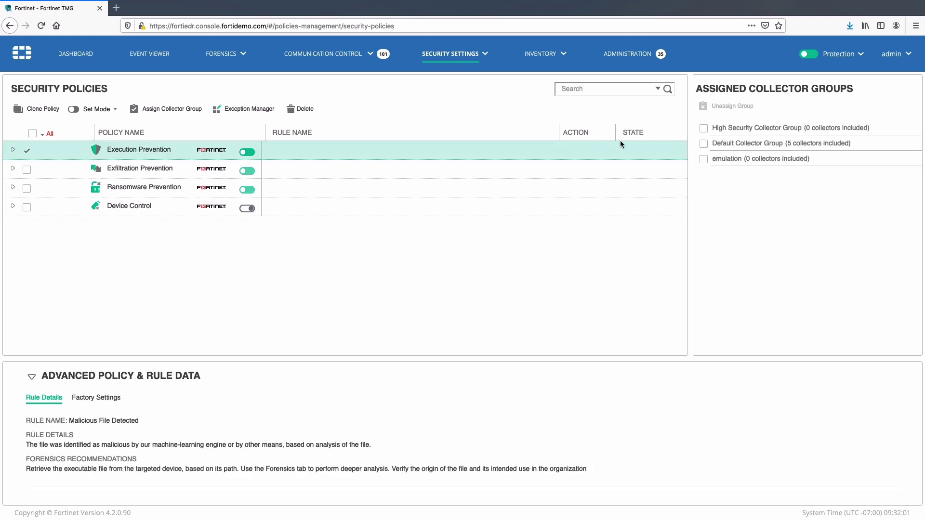
{"action": "left_click", "coordinate": [703, 143]}
{"action": "left_click", "coordinate": [731, 106]}
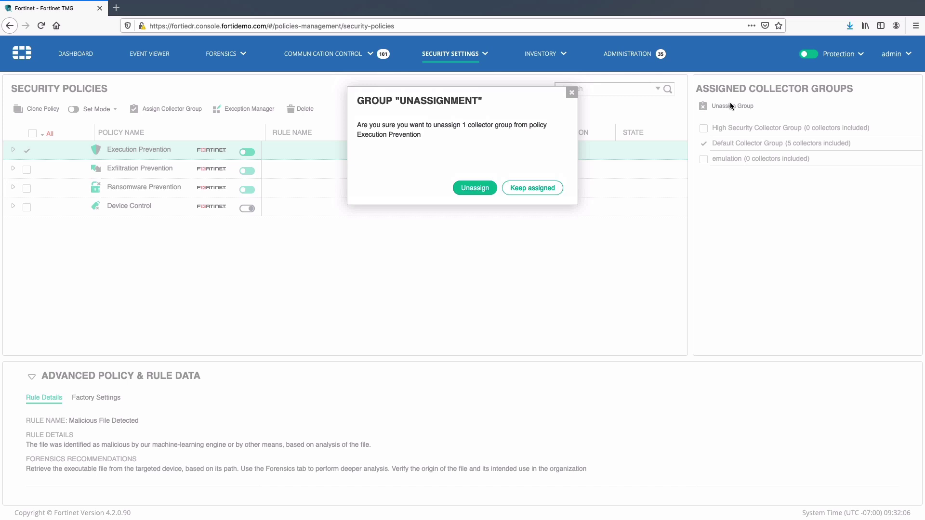
{"action": "left_click", "coordinate": [479, 186]}
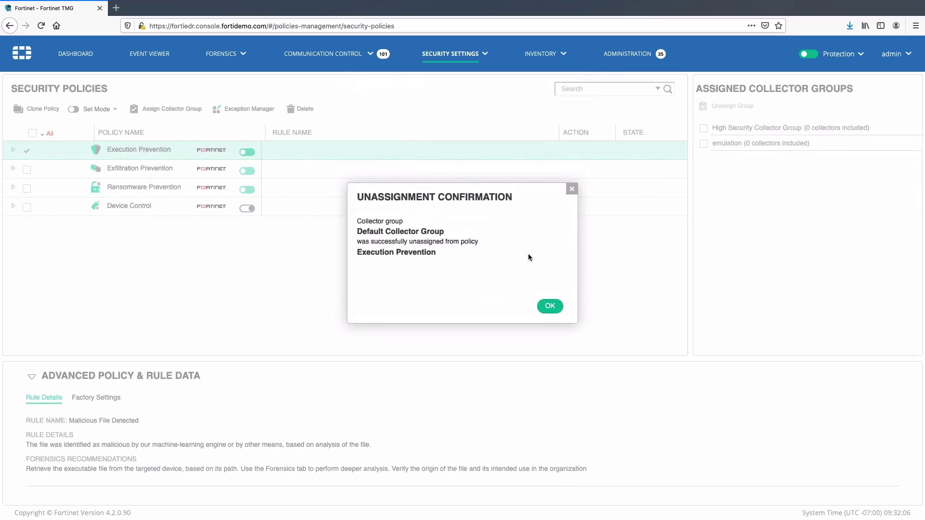
Dismiss the confirmation and rename poweliks1.7.ex_ to no-av.exe, accepting the extension change
{"action": "left_click", "coordinate": [549, 307]}
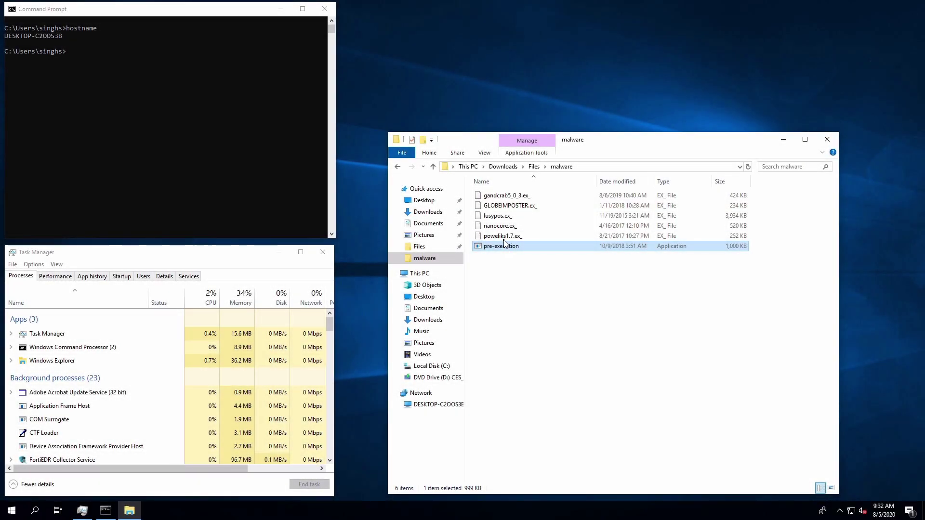
{"action": "left_click", "coordinate": [502, 240]}
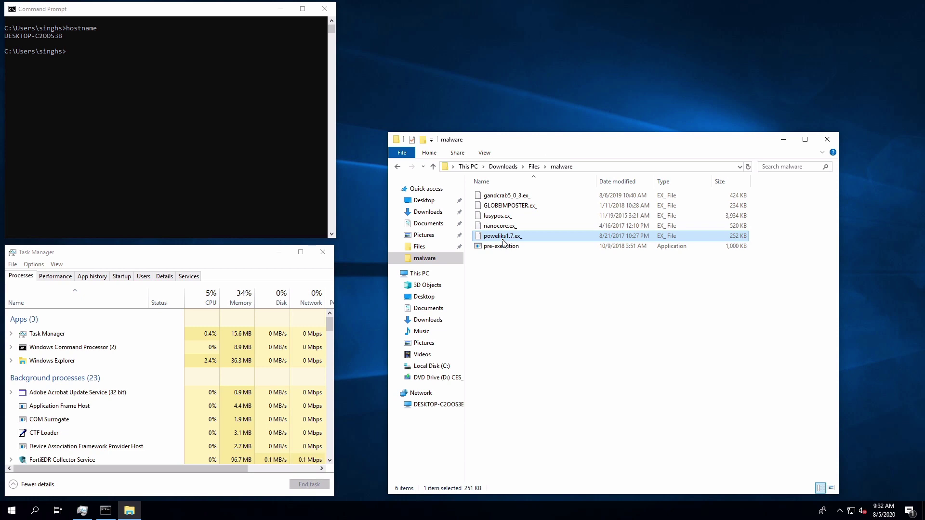
{"action": "right_click", "coordinate": [502, 239]}
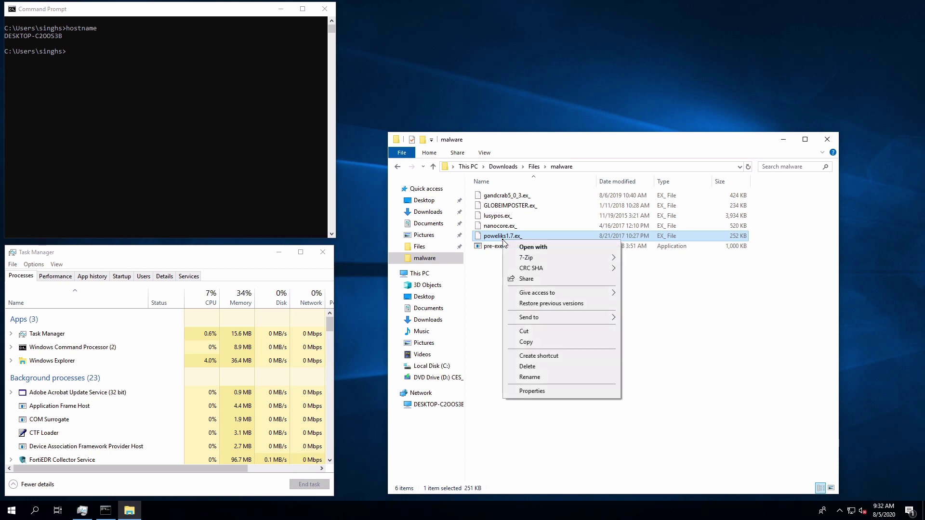
{"action": "left_click", "coordinate": [532, 378]}
{"action": "left_click_drag", "start_coordinate": [525, 236], "coordinate": [475, 235]}
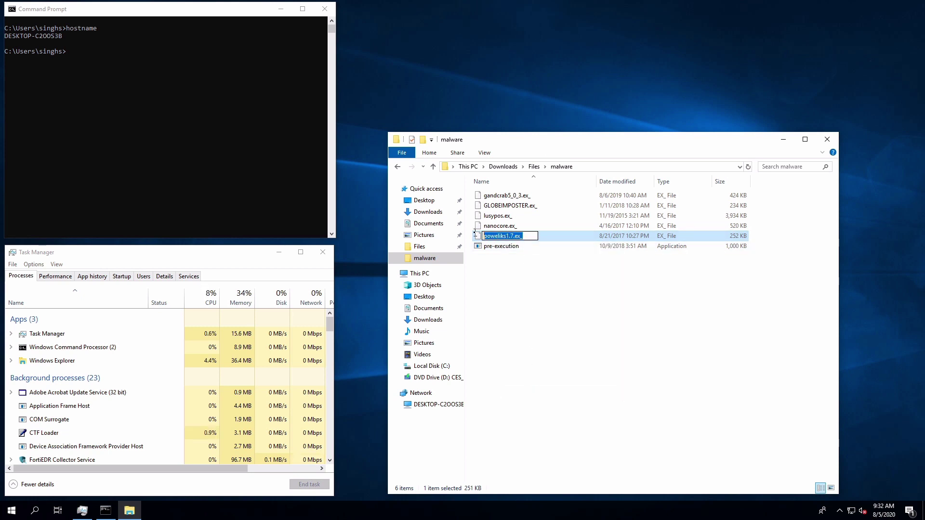
{"action": "type", "text": "no-a"}
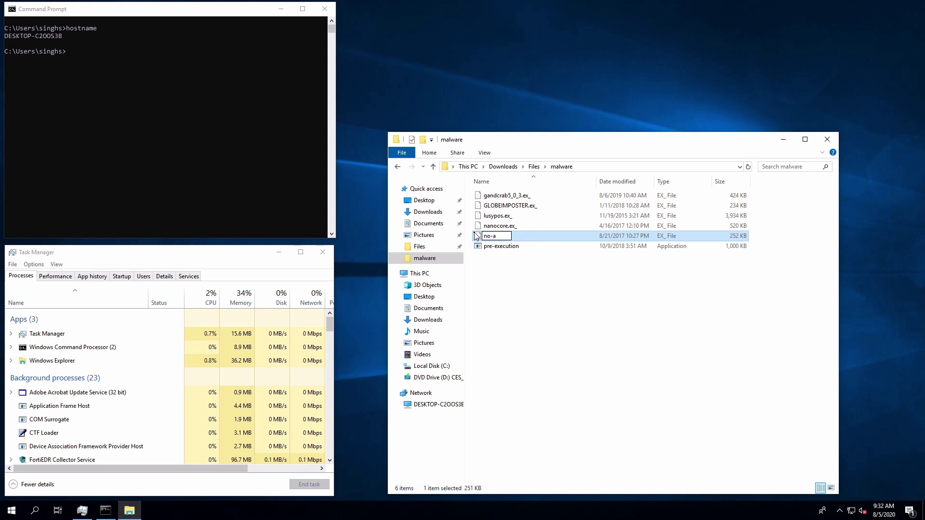
{"action": "type", "text": "v.exe"}
{"action": "key", "text": "Return"}
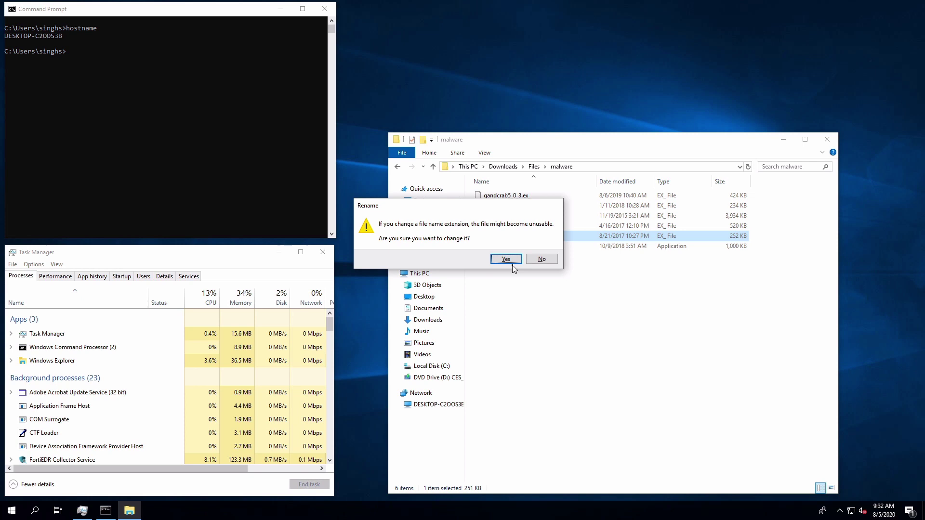
{"action": "left_click", "coordinate": [512, 262]}
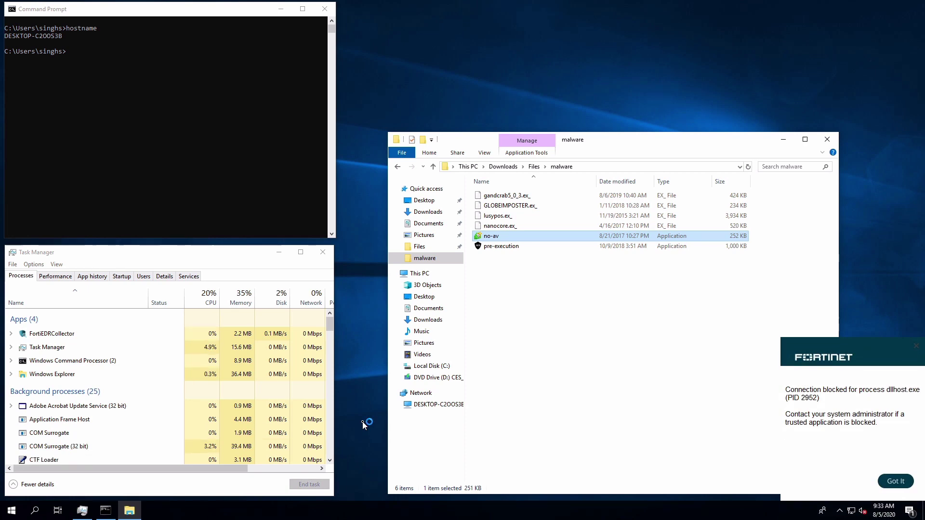
Expand the no-av.exe event group in the Event Viewer to see its Malicious events
{"action": "key", "text": "ctrl+Left"}
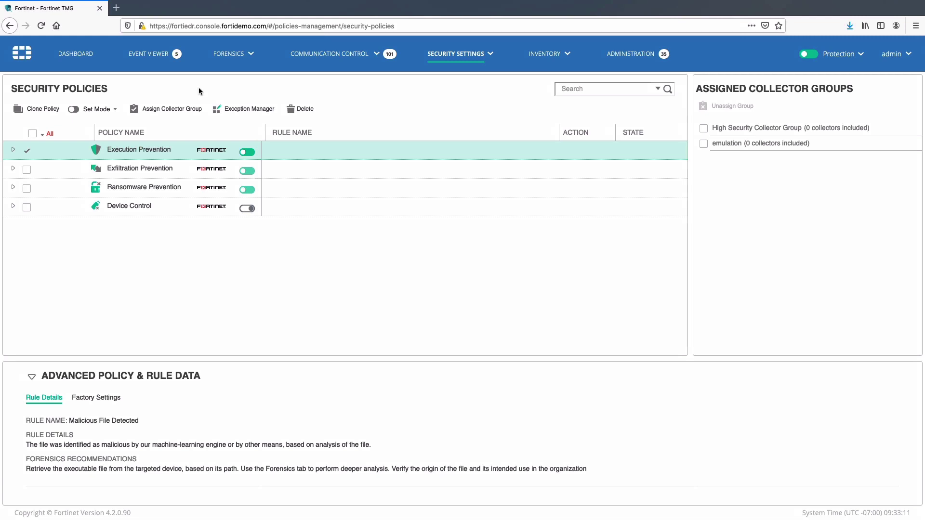
{"action": "left_click", "coordinate": [149, 54]}
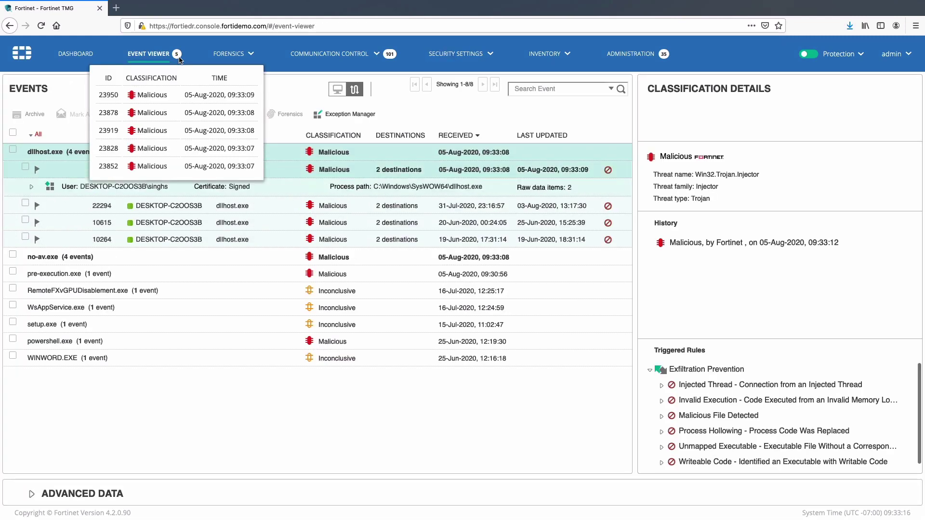
{"action": "left_click", "coordinate": [88, 259]}
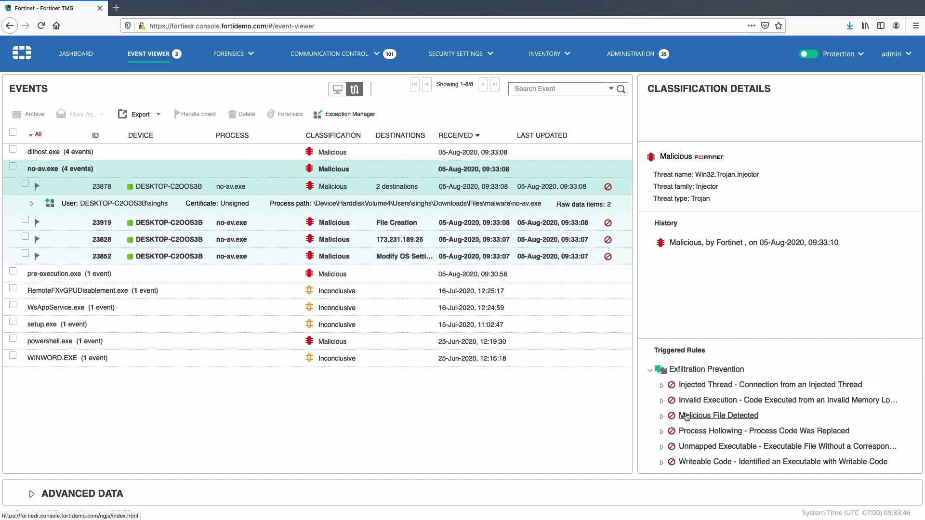
Read the Process Hollowing rule and open its T1186 MITRE technique link in a new tab
{"action": "left_click", "coordinate": [661, 432]}
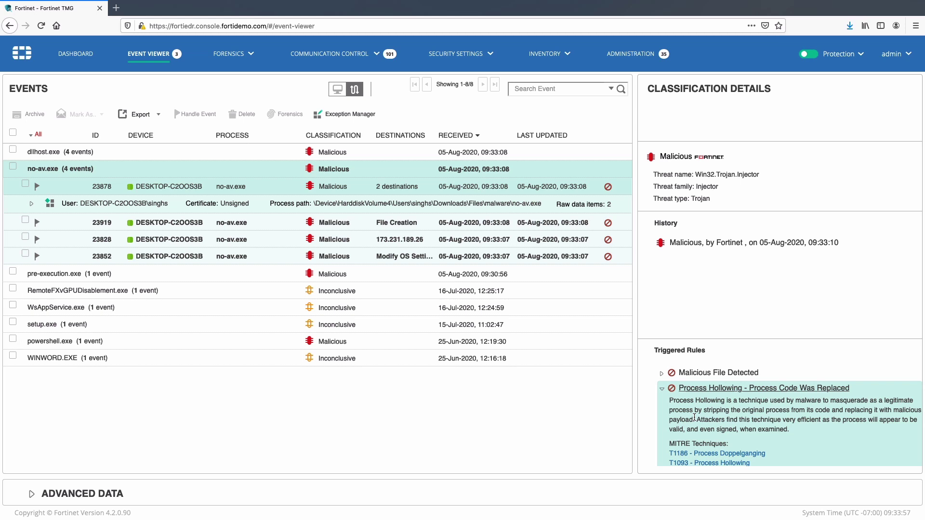
{"action": "scroll", "coordinate": [694, 417], "scroll_direction": "down", "scroll_amount": 1}
{"action": "scroll", "coordinate": [694, 417], "scroll_direction": "down", "scroll_amount": 1}
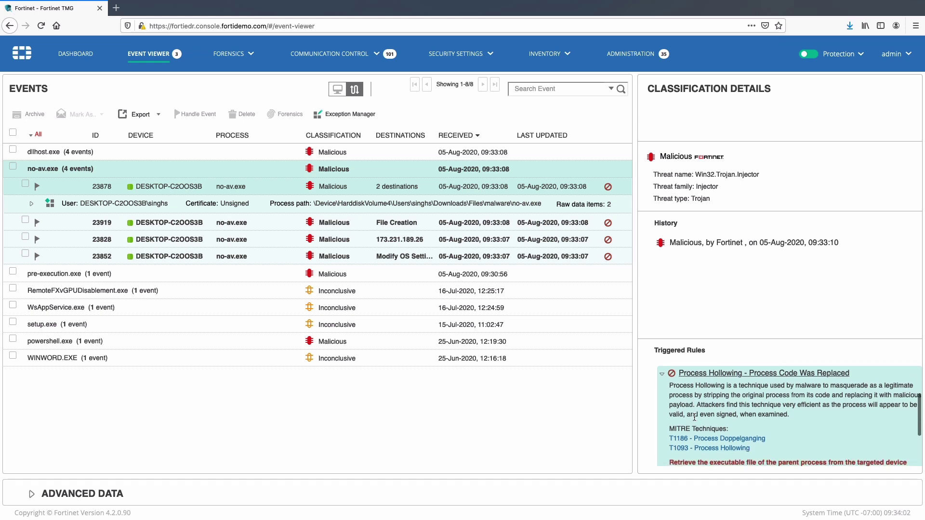
{"action": "scroll", "coordinate": [694, 417], "scroll_direction": "down", "scroll_amount": 2}
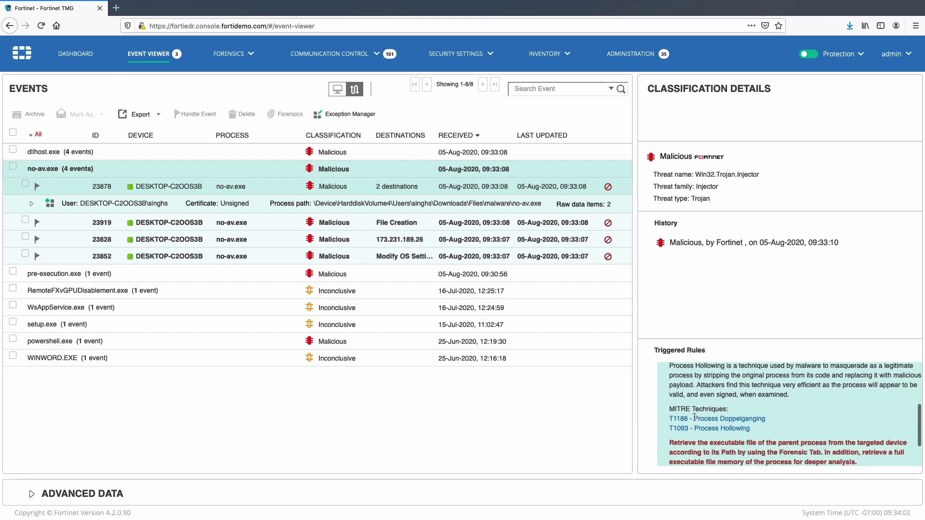
{"action": "right_click", "coordinate": [709, 417]}
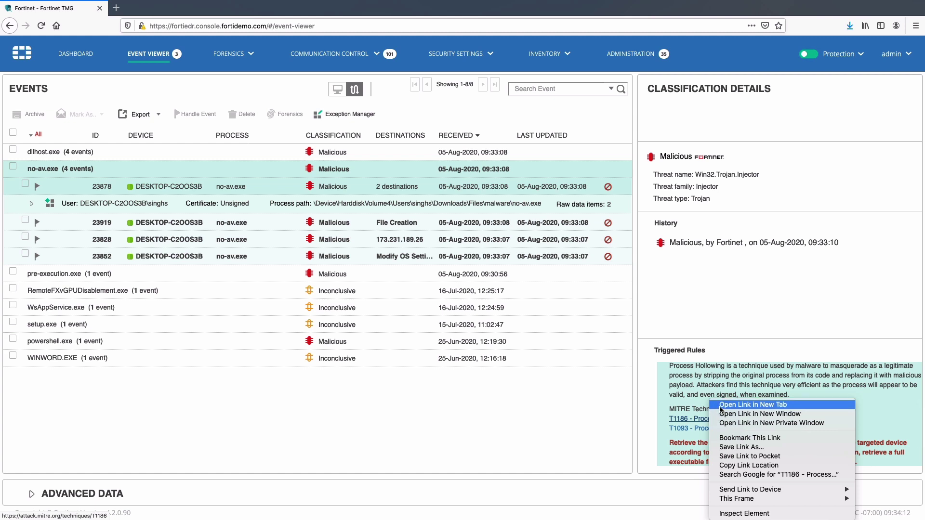
{"action": "left_click", "coordinate": [720, 405]}
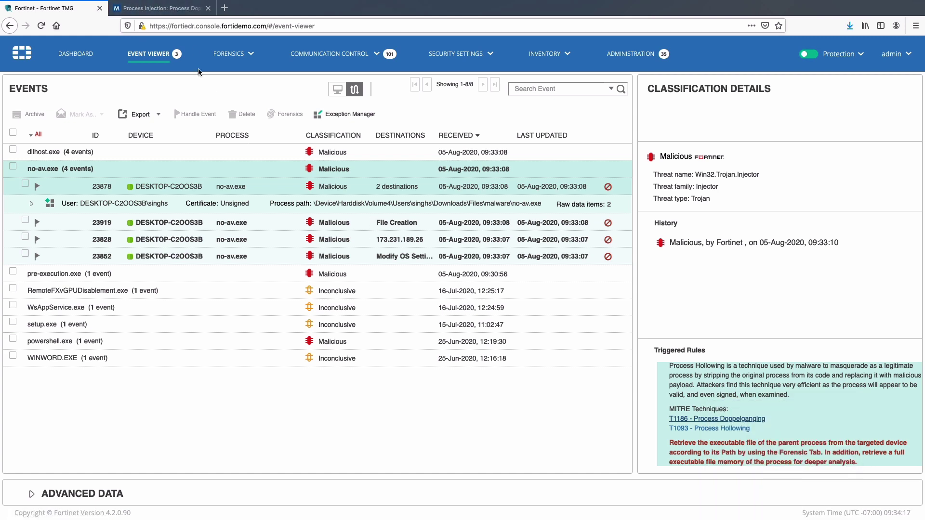
{"action": "left_click", "coordinate": [179, 8]}
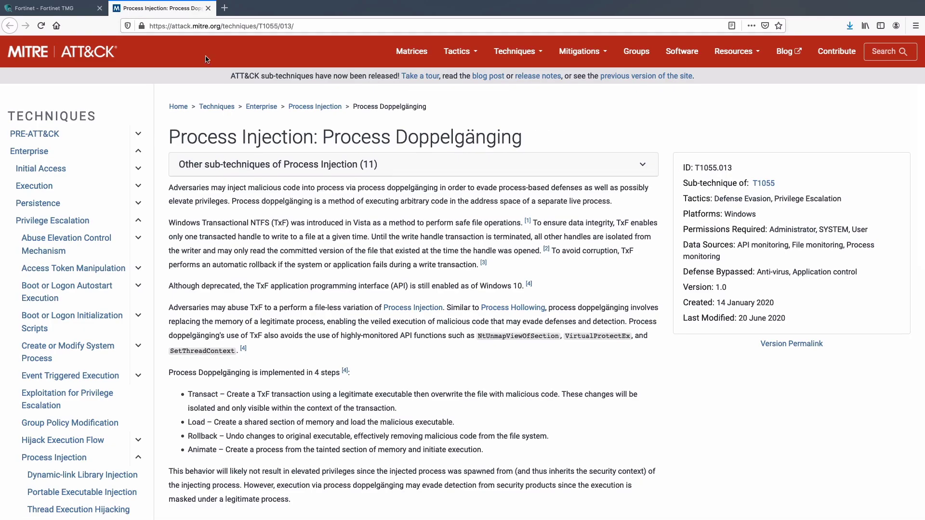
Close the MITRE tab and assign the Default Collector Group to the Default Playbook
{"action": "left_click", "coordinate": [208, 8]}
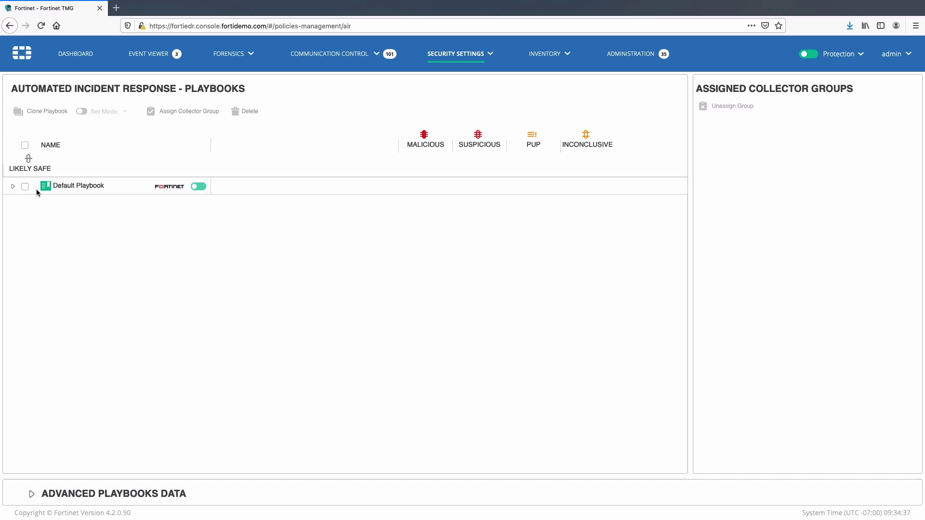
{"action": "left_click", "coordinate": [15, 188]}
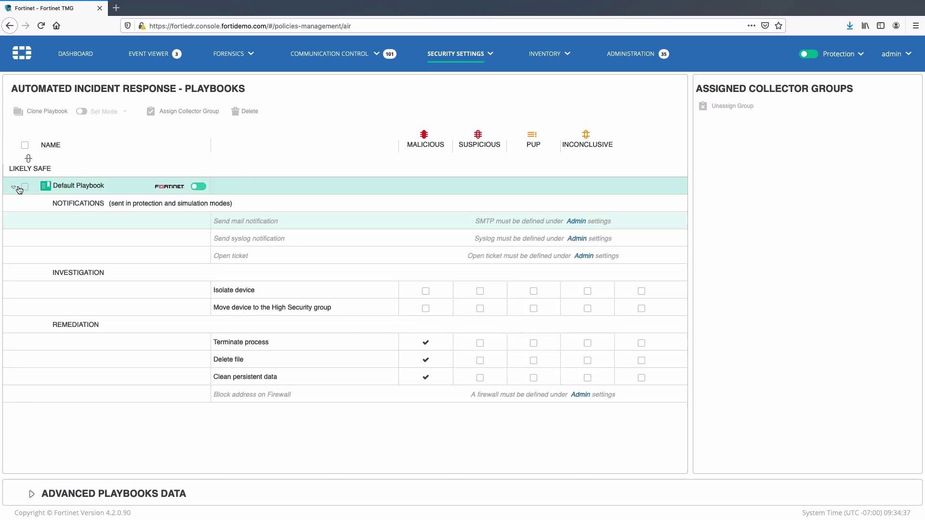
{"action": "left_click", "coordinate": [25, 187]}
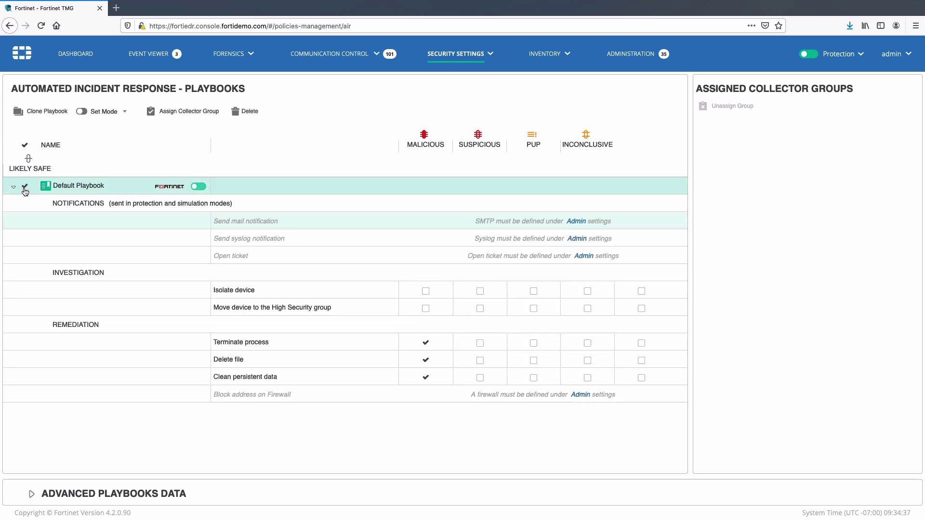
{"action": "left_click", "coordinate": [175, 112]}
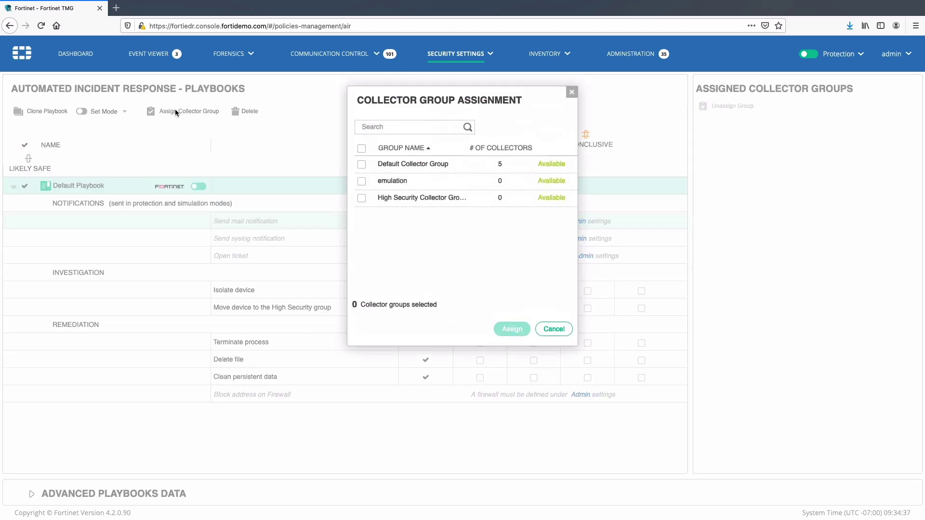
{"action": "left_click", "coordinate": [362, 165]}
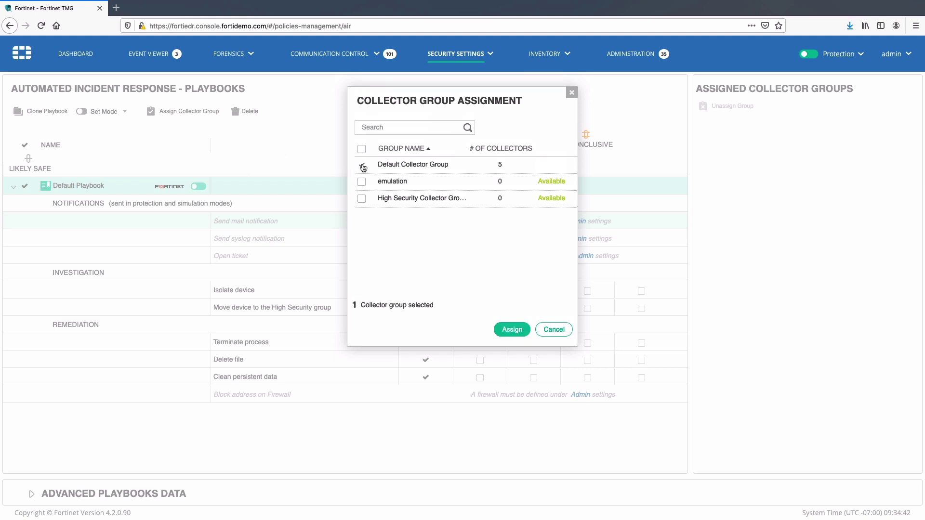
{"action": "left_click", "coordinate": [508, 329]}
{"action": "left_click", "coordinate": [551, 309]}
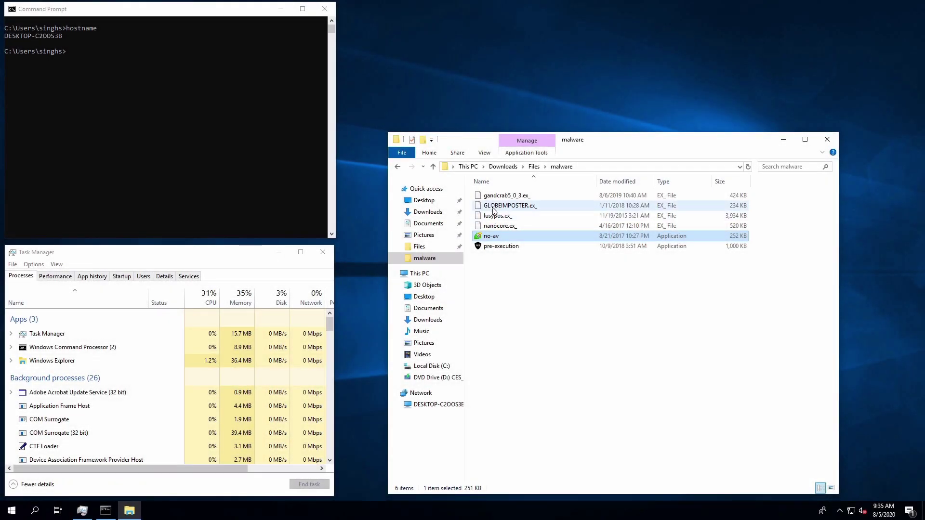
Rename gandcrab5_0_3.ex_ to ransomware-n-playbooks.exe and run it
{"action": "left_click", "coordinate": [493, 196]}
{"action": "right_click", "coordinate": [494, 197]}
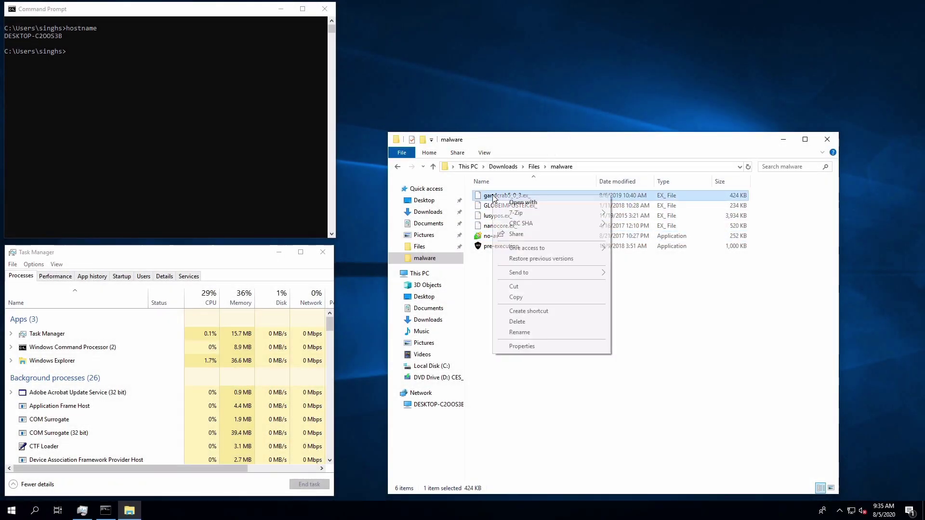
{"action": "left_click", "coordinate": [527, 336]}
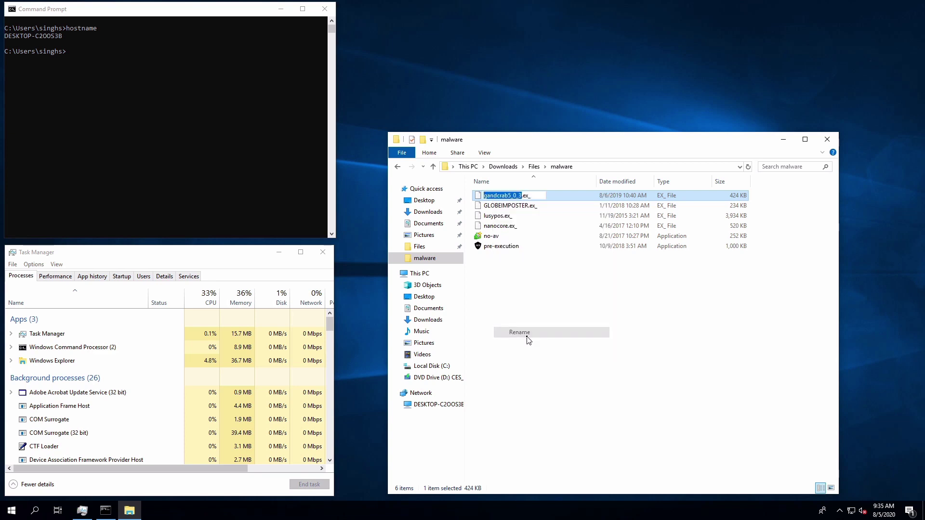
{"action": "left_click_drag", "start_coordinate": [531, 195], "coordinate": [483, 195]}
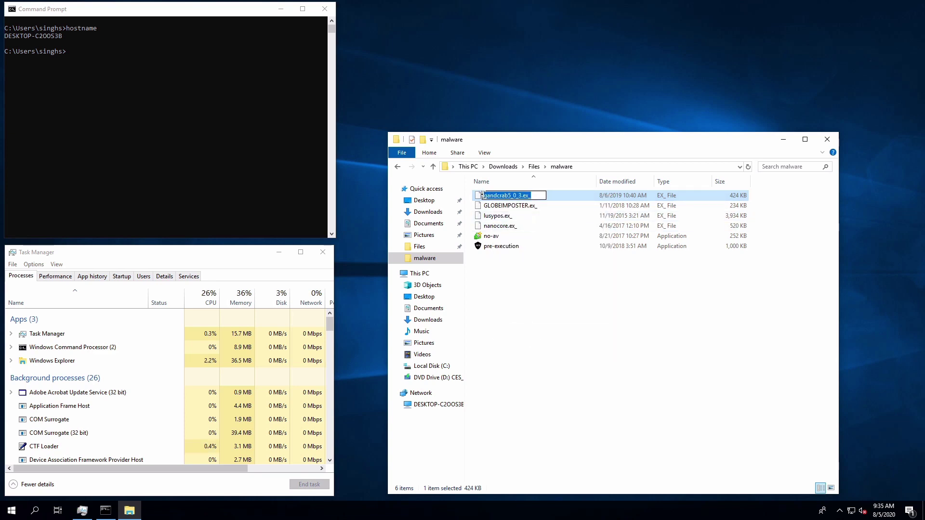
{"action": "type", "text": "ransomwa"}
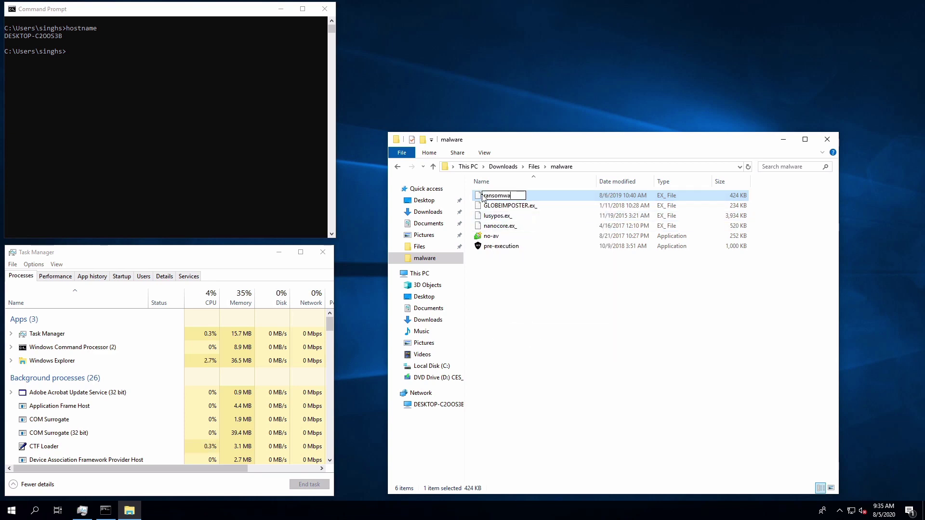
{"action": "type", "text": "re-n-pl"}
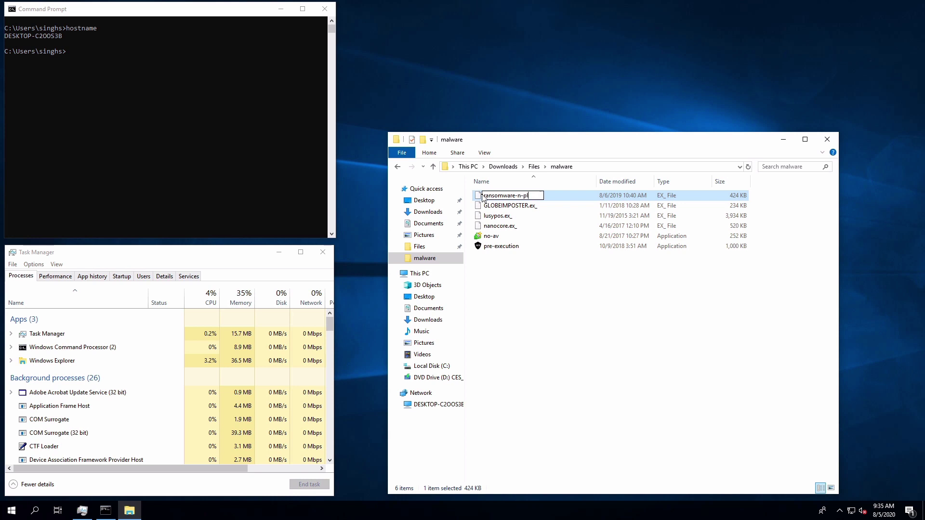
{"action": "type", "text": "aybooks."}
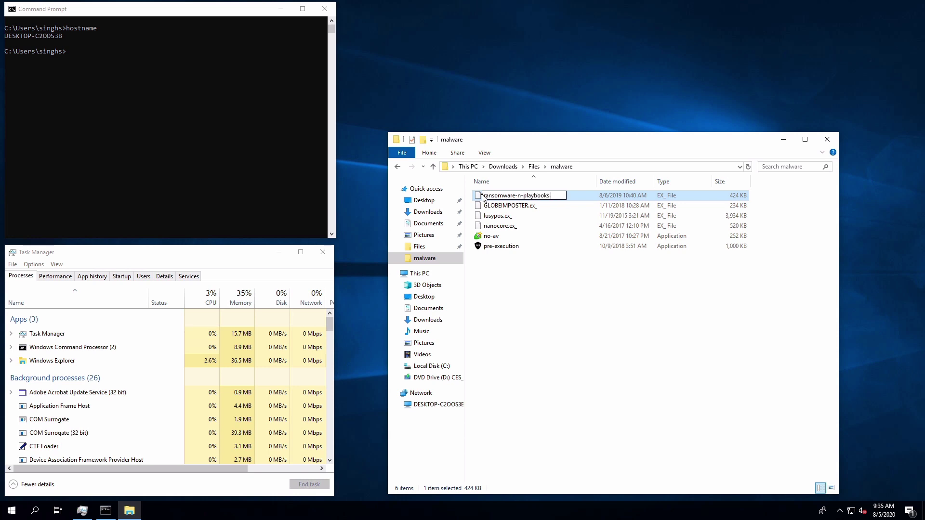
{"action": "type", "text": "exe"}
{"action": "key", "text": "Return"}
{"action": "left_click", "coordinate": [505, 259]}
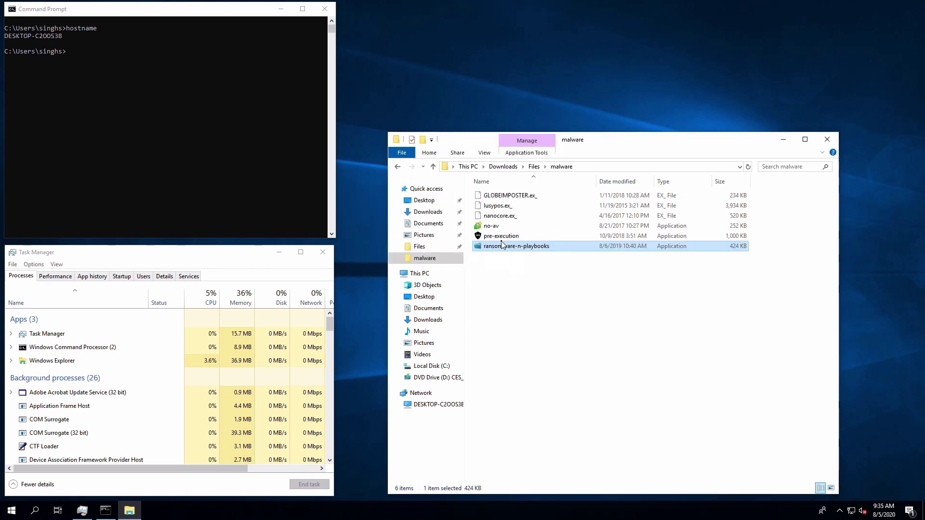
{"action": "double_click", "coordinate": [481, 247]}
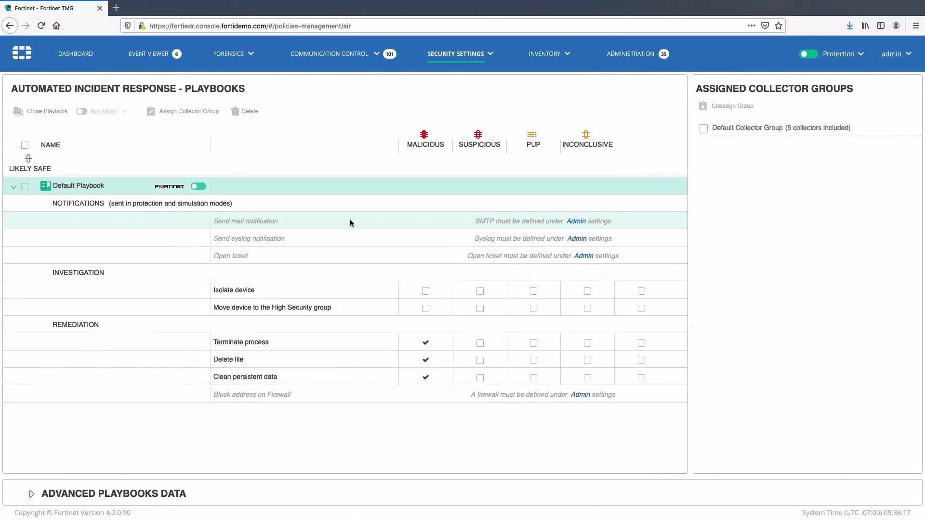
Select the ransomware-n-playbooks.exe events in the Event Viewer to see their remediation
{"action": "left_click", "coordinate": [149, 54]}
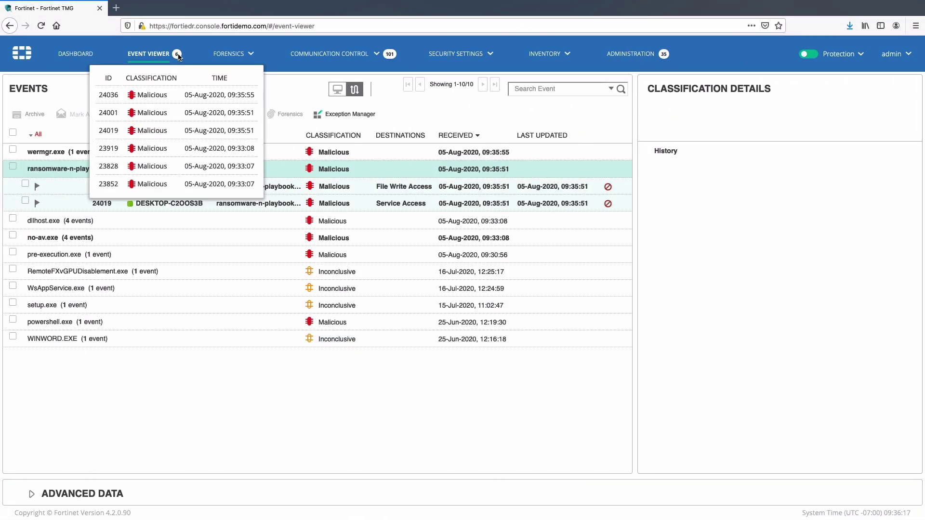
{"action": "left_click", "coordinate": [13, 166]}
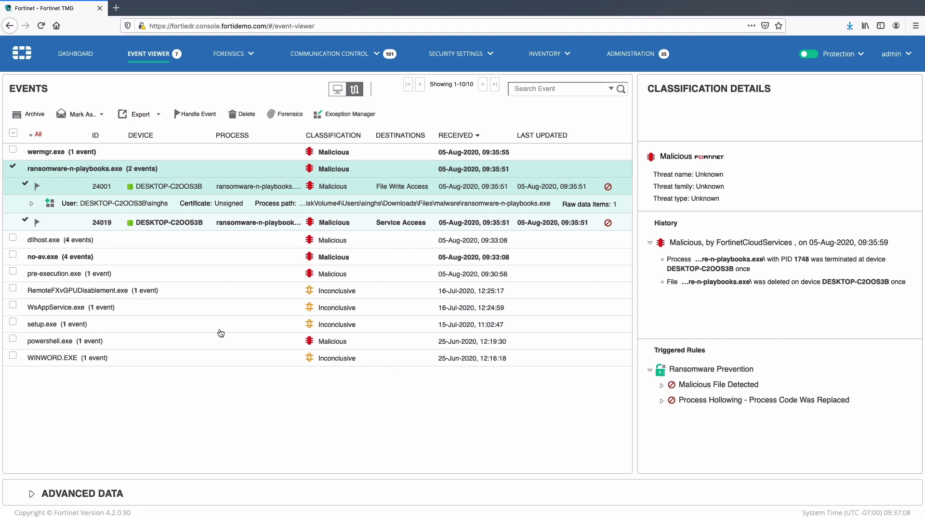
Open the pre-execution.exe event in Forensics and select its executable entry
{"action": "left_click", "coordinate": [15, 274]}
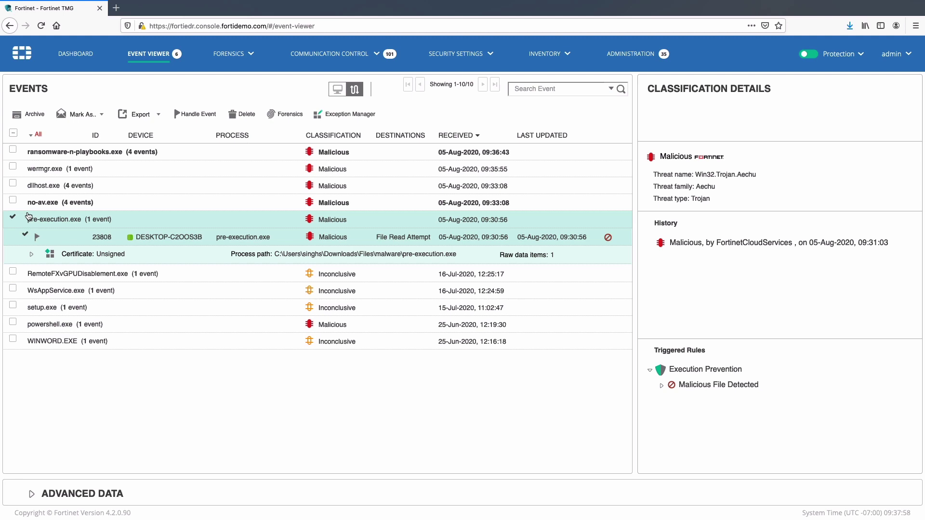
{"action": "left_click", "coordinate": [283, 115]}
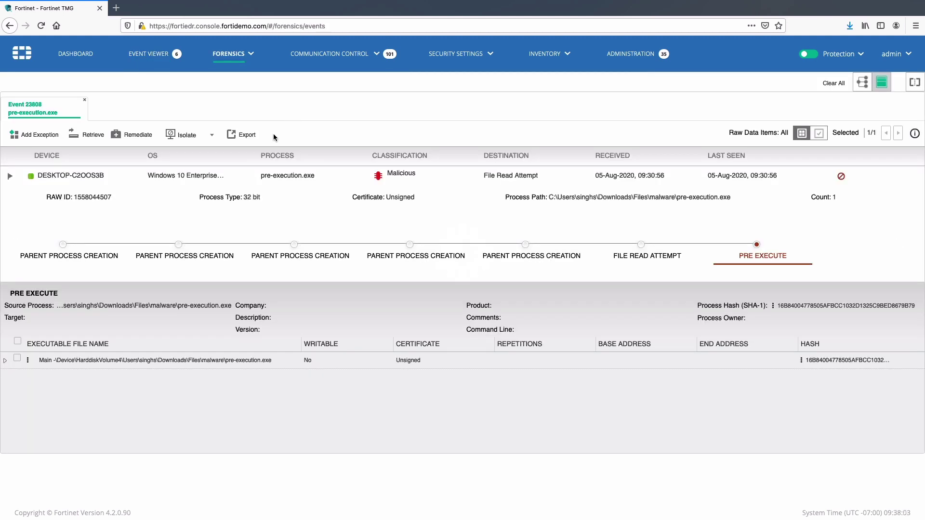
{"action": "left_click", "coordinate": [17, 358]}
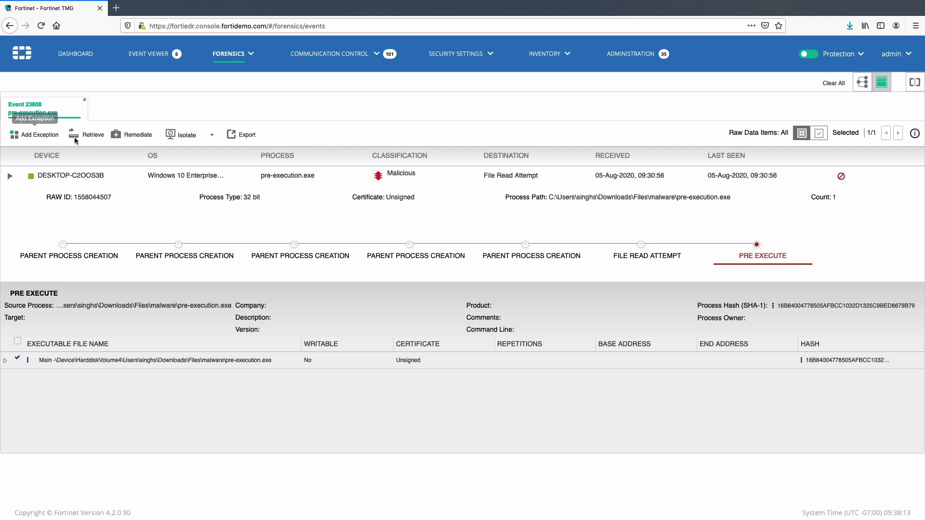
Remotely delete the pre-execution.exe file from DESKTOP-C2OOS3B through Remediate
{"action": "left_click", "coordinate": [131, 135]}
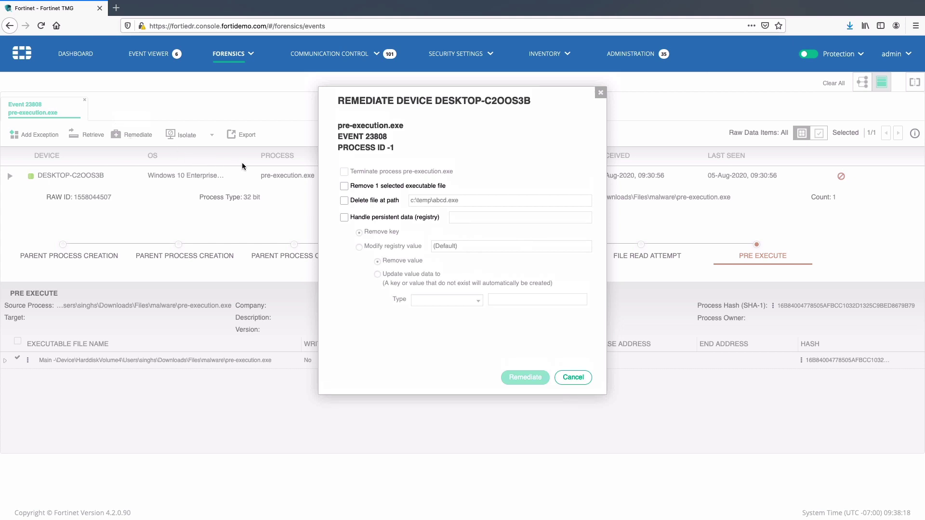
{"action": "left_click", "coordinate": [344, 186]}
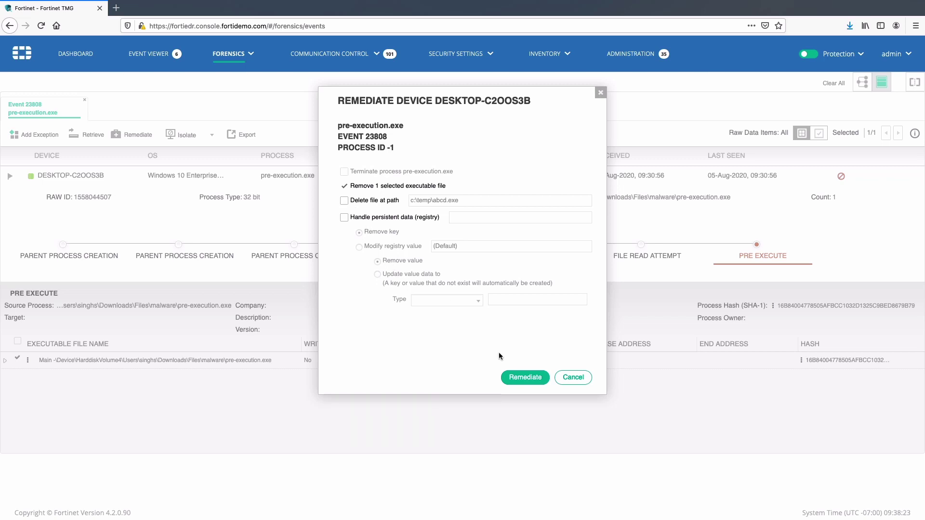
{"action": "left_click", "coordinate": [522, 378]}
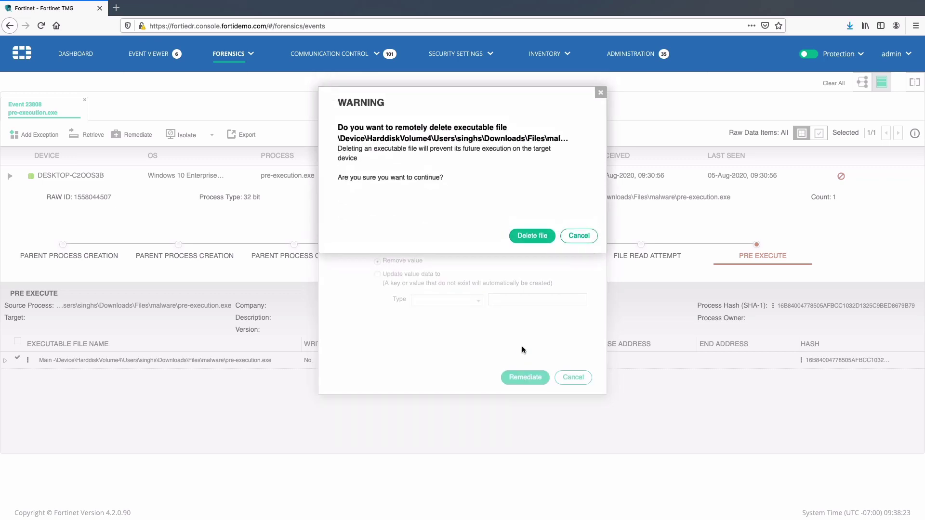
{"action": "left_click", "coordinate": [532, 237]}
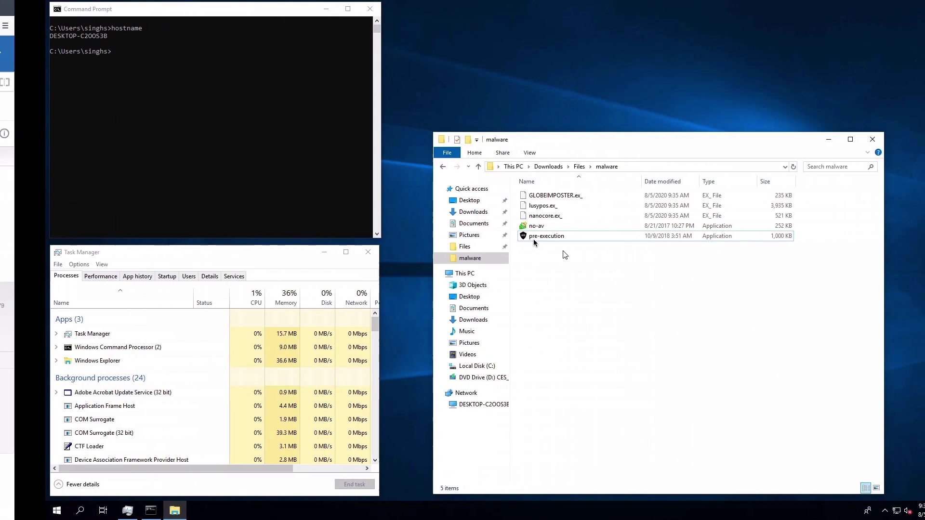
Select the pre-execution file in the malware folder
{"action": "left_click", "coordinate": [534, 236]}
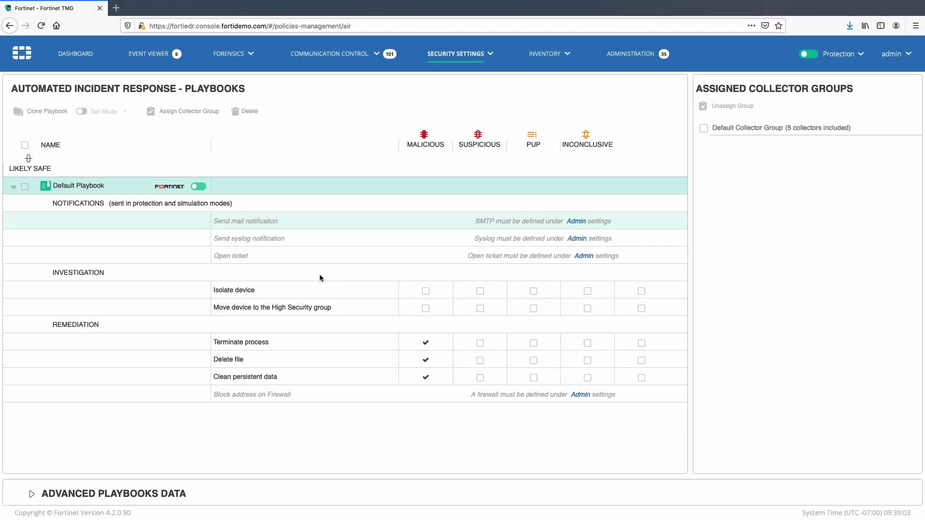
In the Default Playbook's Malicious column, turn off Terminate process and Delete file, and turn on Isolate device
{"action": "left_click", "coordinate": [426, 343]}
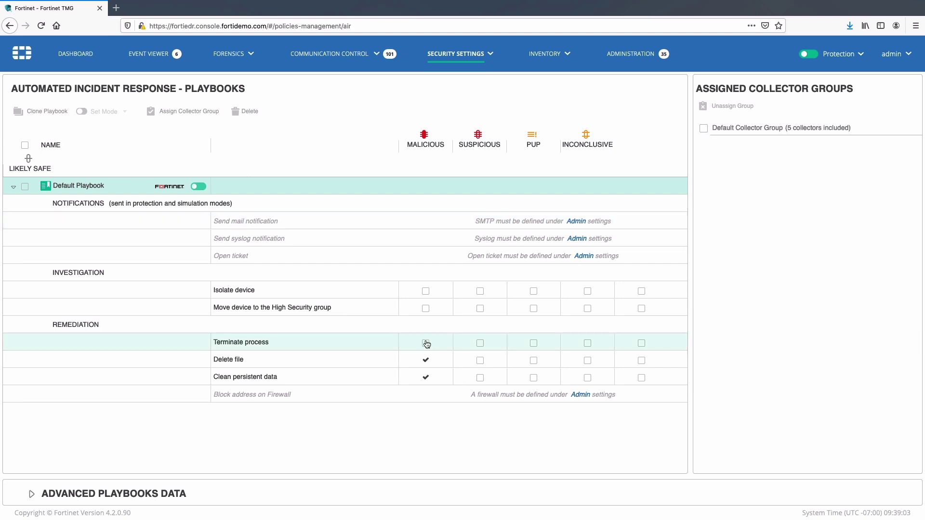
{"action": "left_click", "coordinate": [426, 291]}
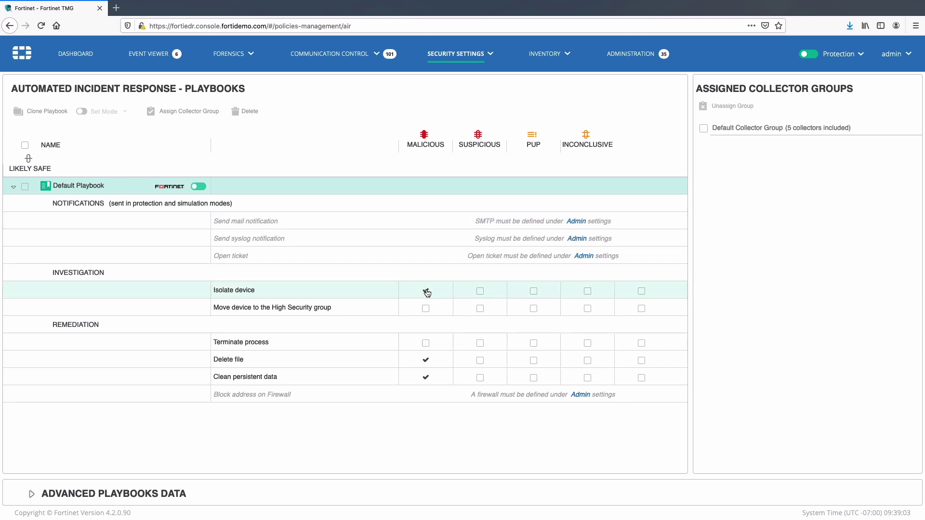
{"action": "left_click", "coordinate": [426, 360]}
Turn off Clean persistent data, then rename GLOBEIMPOSTER.ex_ to isolation-playbook.exe
{"action": "left_click", "coordinate": [426, 378]}
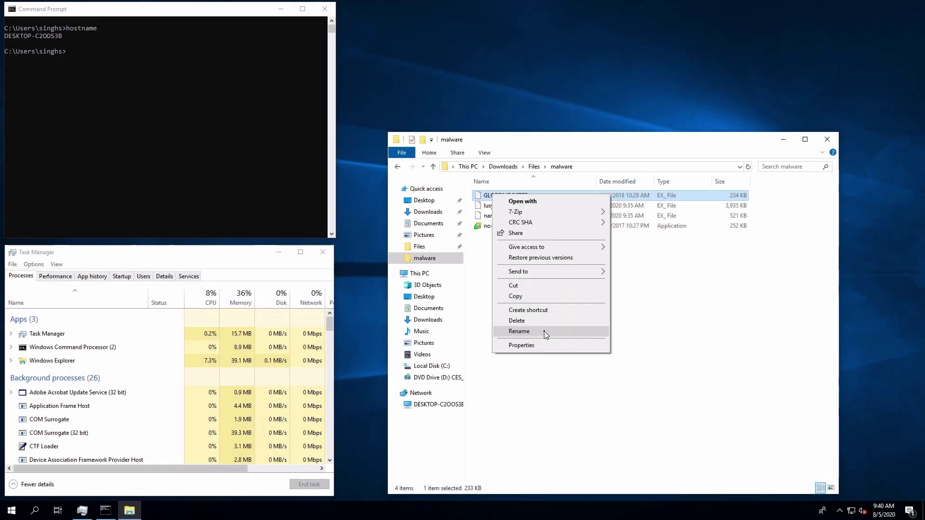
{"action": "left_click", "coordinate": [539, 332]}
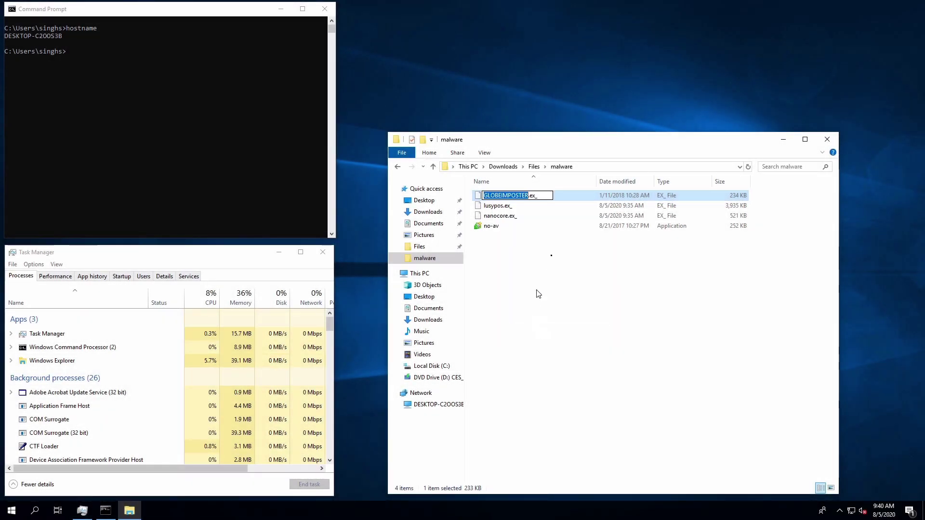
{"action": "left_click_drag", "start_coordinate": [548, 195], "coordinate": [479, 196]}
{"action": "key", "text": "BackSpace"}
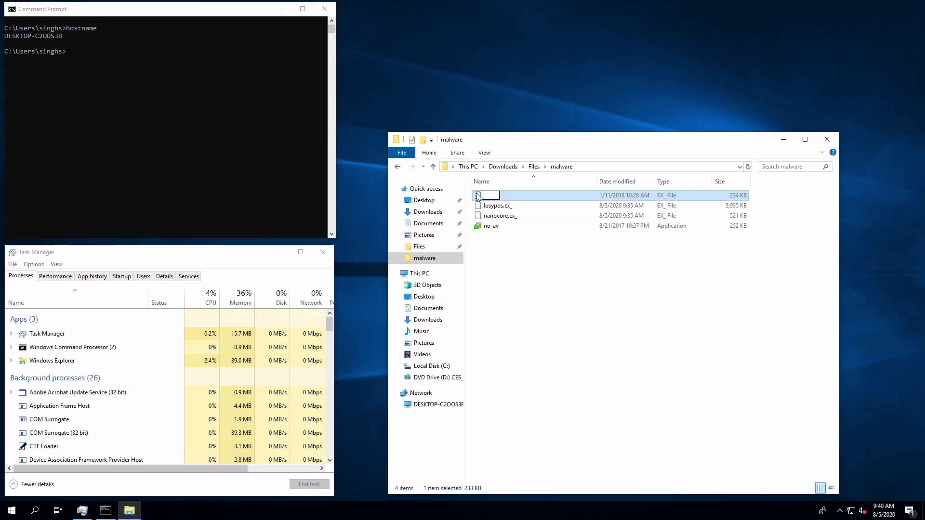
{"action": "type", "text": "isolation"}
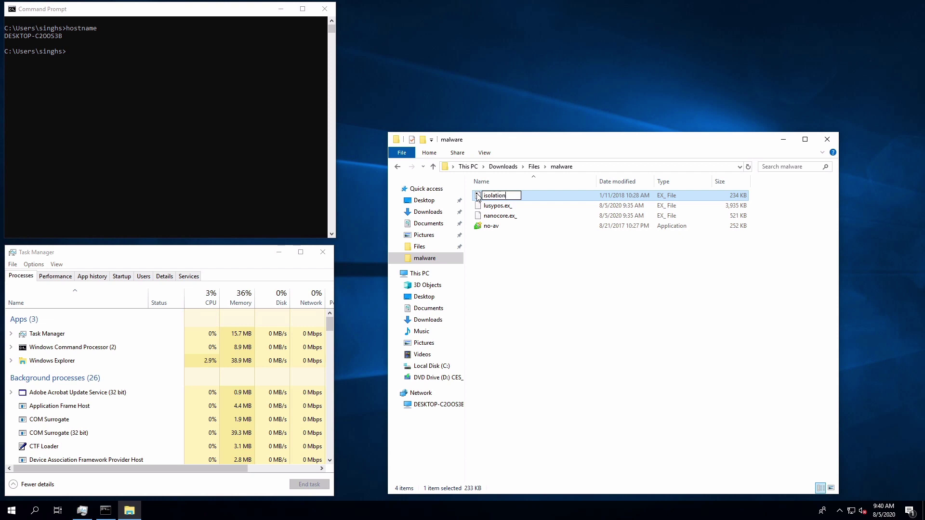
{"action": "type", "text": "-playbook"}
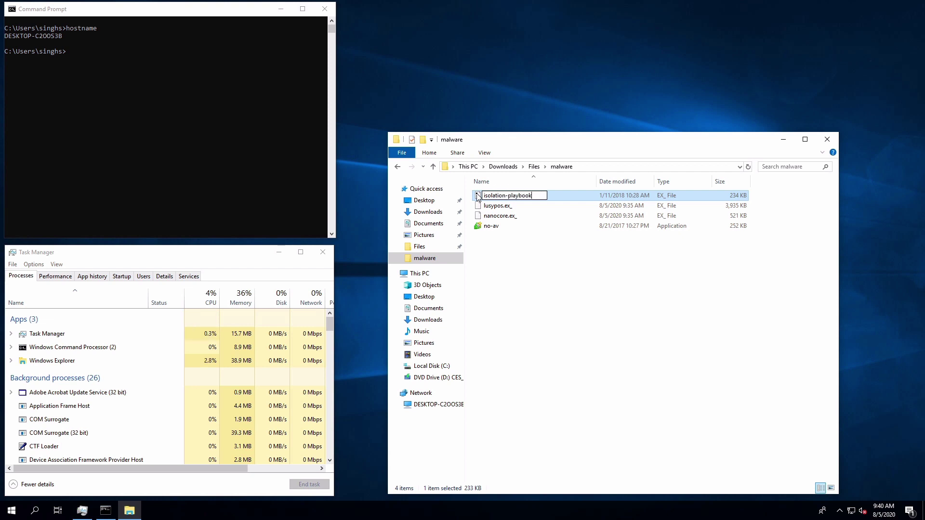
{"action": "type", "text": ".exe"}
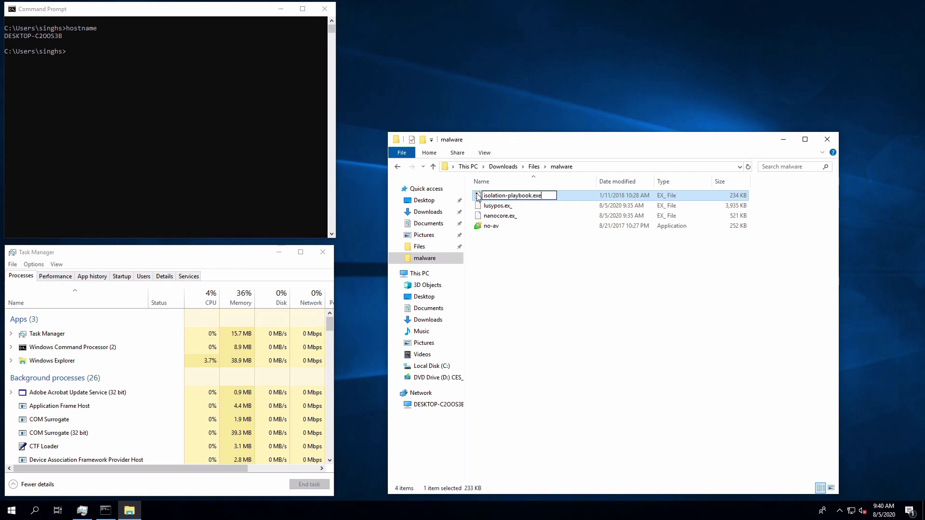
{"action": "key", "text": "Return"}
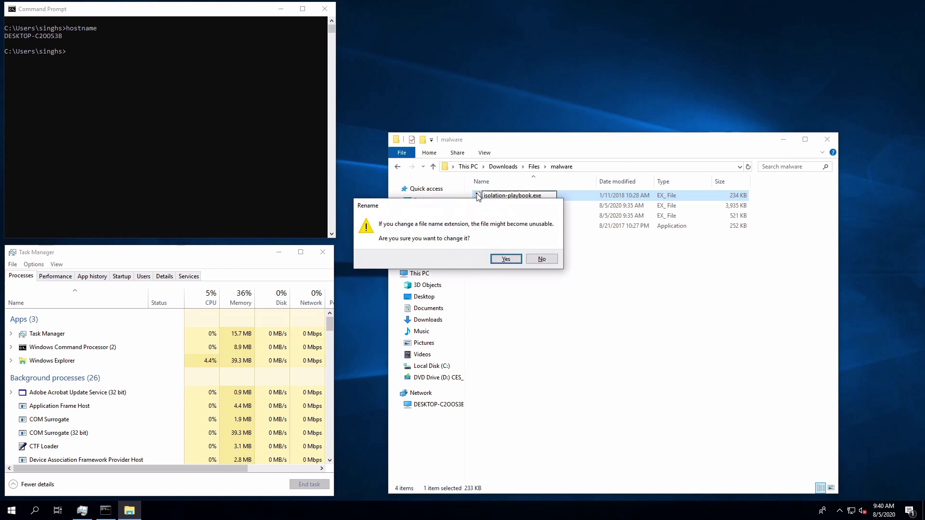
{"action": "left_click", "coordinate": [506, 260]}
Run isolation-playbook.exe and dismiss its blocked-write errors with Ignore and Abort
{"action": "double_click", "coordinate": [482, 197]}
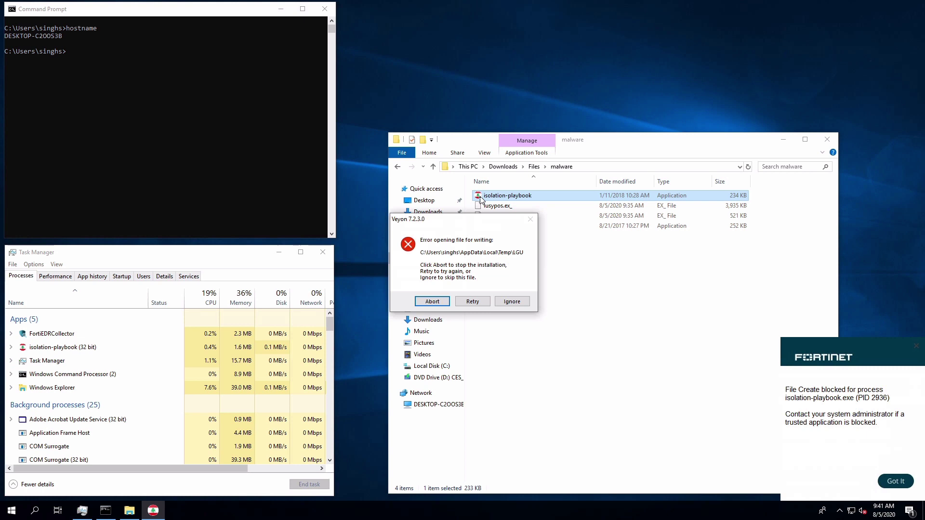
{"action": "left_click", "coordinate": [507, 301]}
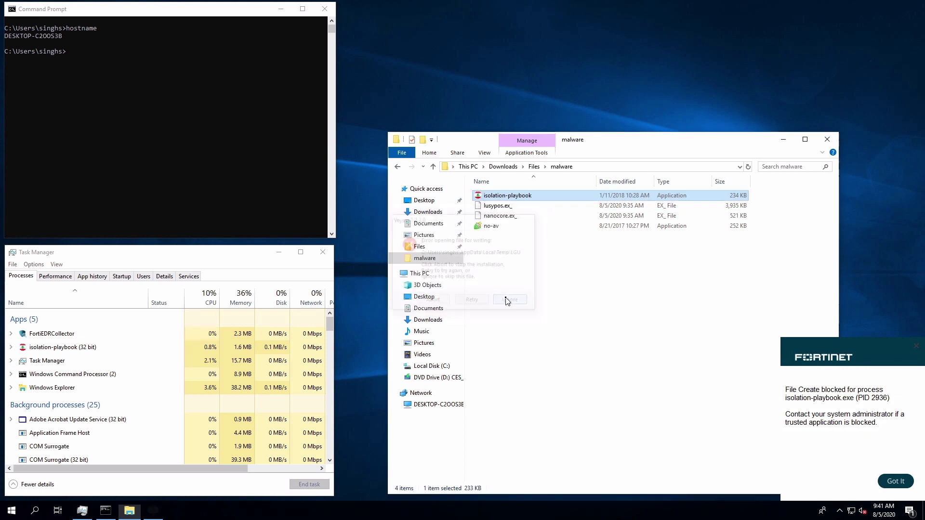
{"action": "left_click", "coordinate": [457, 306]}
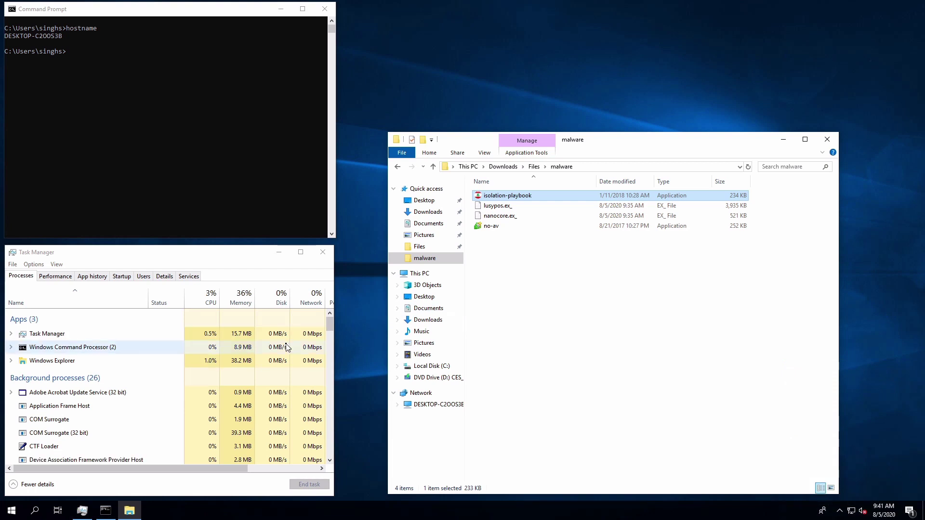
Launch Google Chrome from Windows search and restore the previous browsing session
{"action": "left_click", "coordinate": [35, 510]}
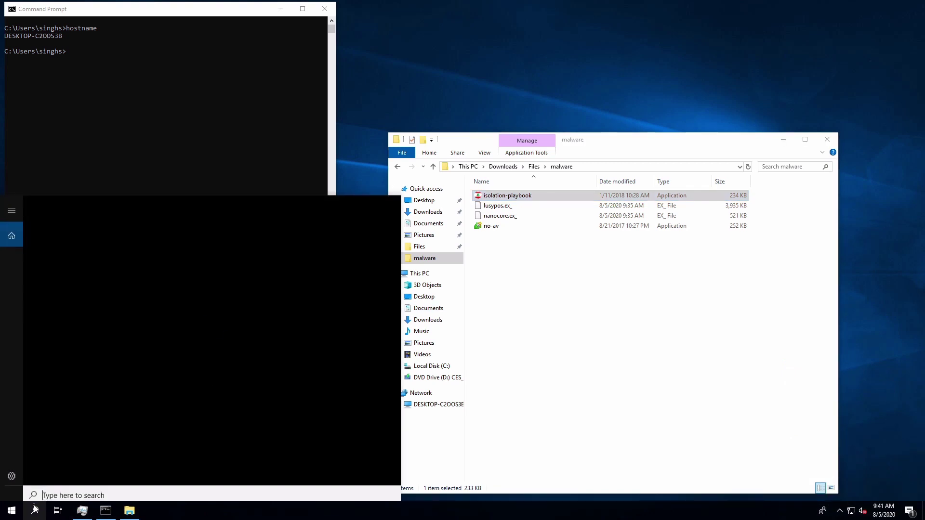
{"action": "type", "text": "chrome"}
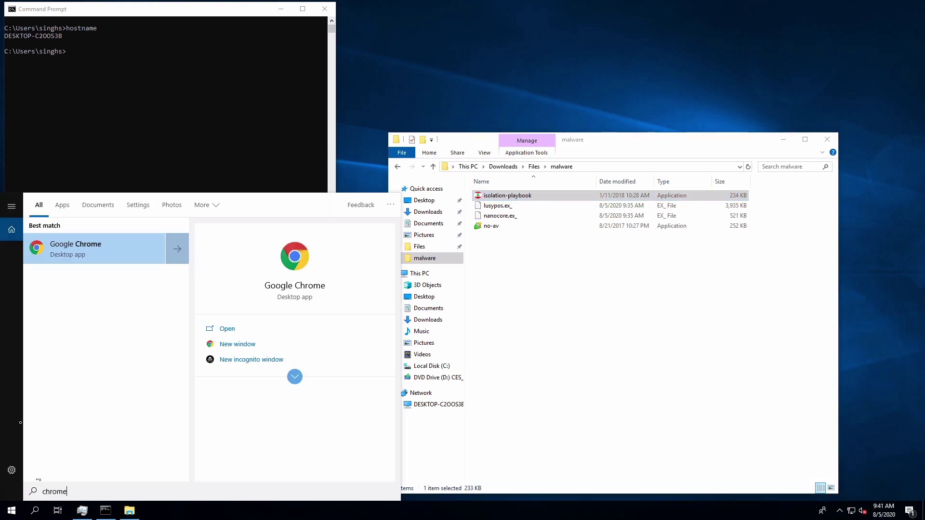
{"action": "left_click", "coordinate": [107, 244]}
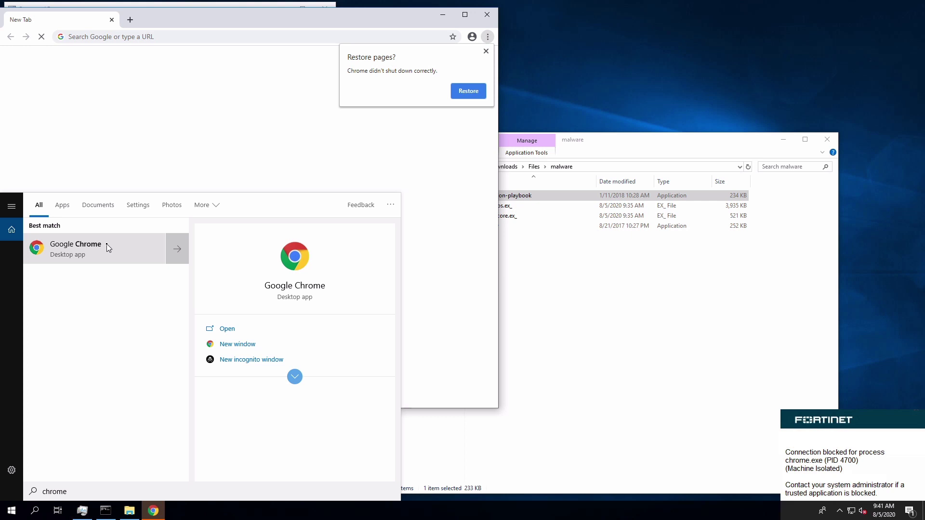
{"action": "left_click", "coordinate": [115, 149]}
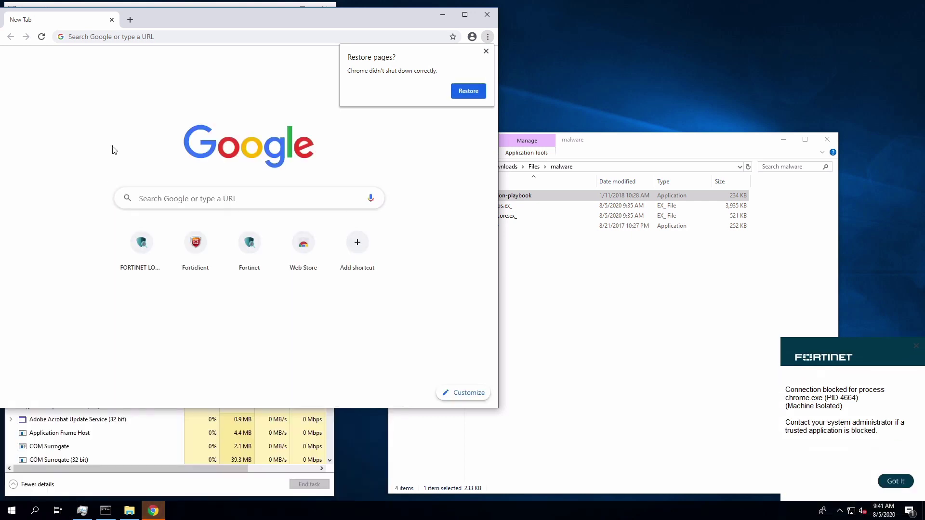
{"action": "left_click", "coordinate": [463, 91]}
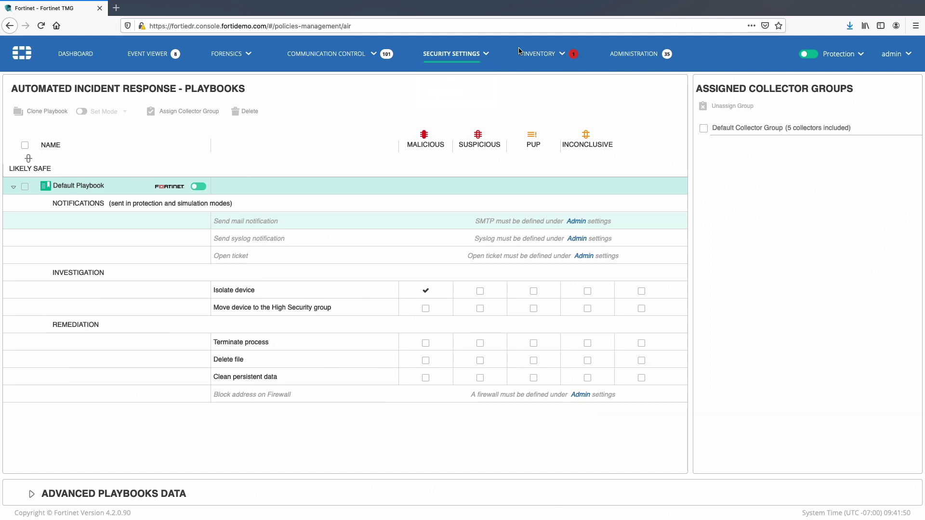
View the isolation alert and filter the Default Collector Group to isolated collectors
{"action": "left_click", "coordinate": [574, 54]}
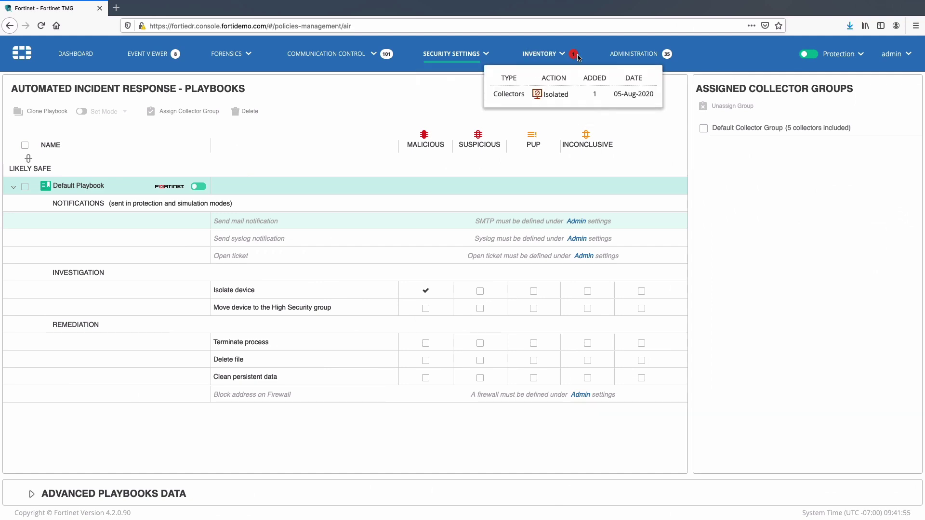
{"action": "mouse_move", "coordinate": [554, 57]}
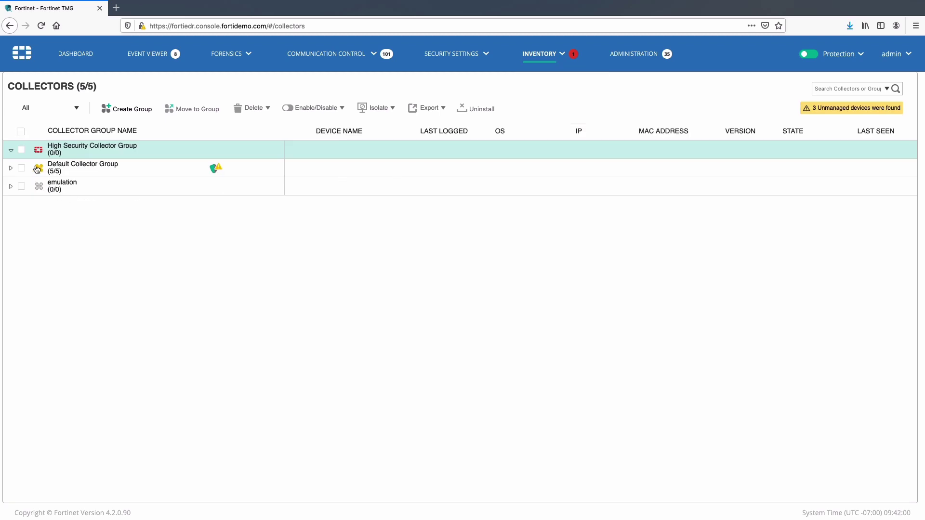
{"action": "left_click", "coordinate": [12, 169]}
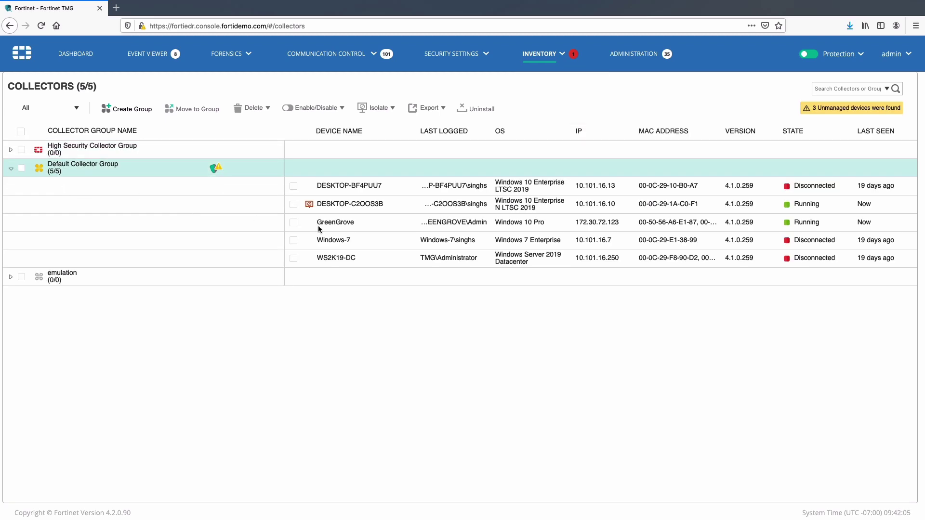
{"action": "mouse_move", "coordinate": [309, 205]}
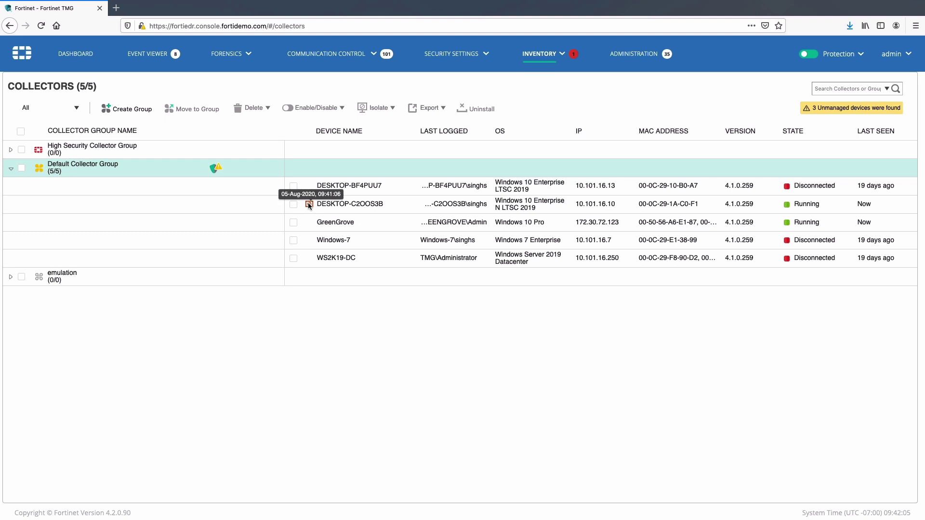
{"action": "left_click", "coordinate": [78, 110]}
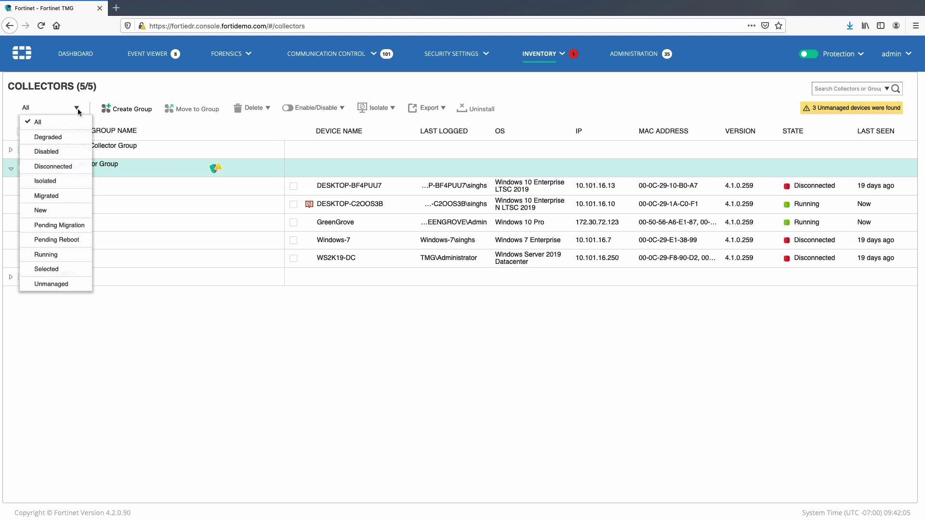
{"action": "left_click", "coordinate": [62, 181]}
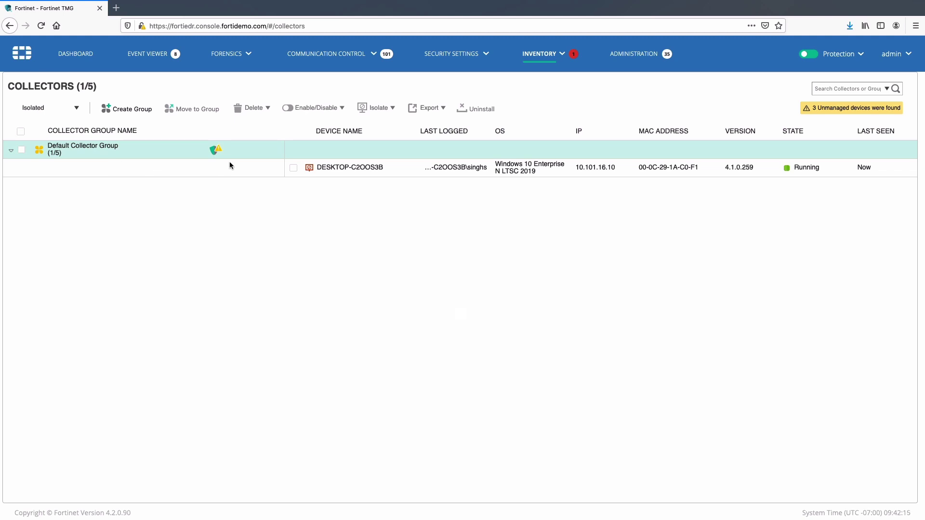
Remove isolation from the DESKTOP-C2OOS3B collector and confirm
{"action": "left_click", "coordinate": [294, 168]}
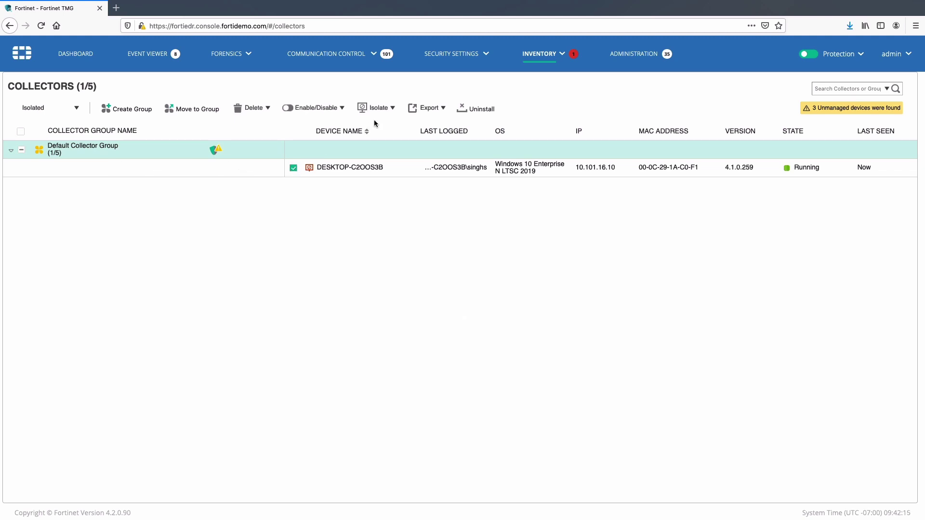
{"action": "left_click", "coordinate": [393, 109]}
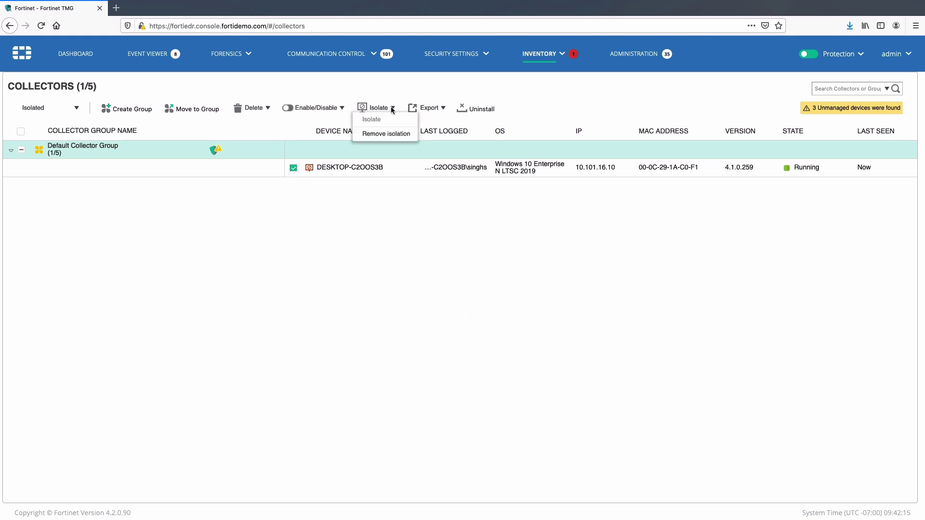
{"action": "left_click", "coordinate": [385, 137]}
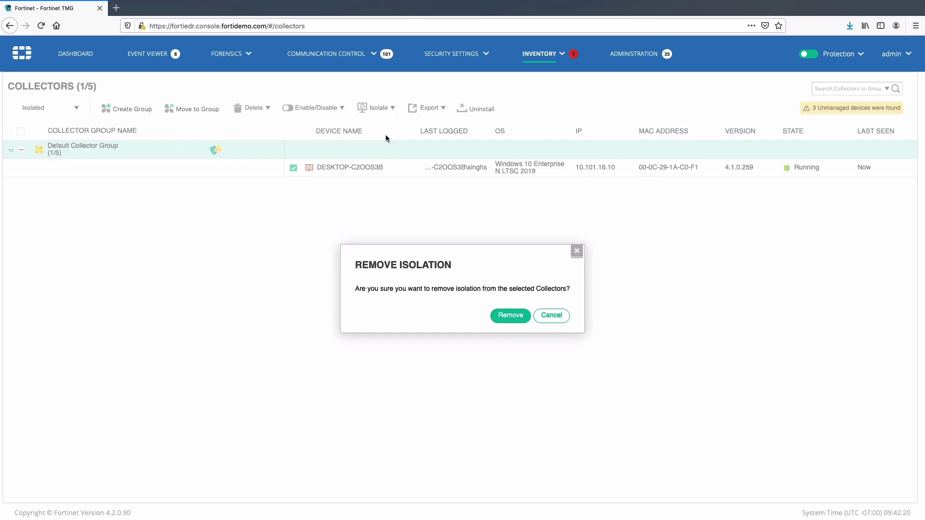
{"action": "left_click", "coordinate": [501, 317]}
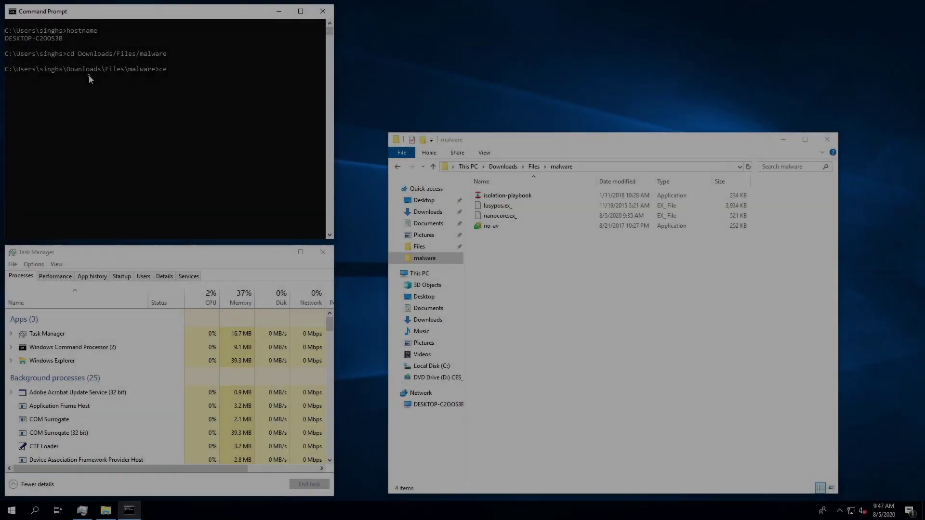
Hash lusypos.ex_ with certutil, append junk text to it, and rerun the hash to compare
{"action": "type", "text": "til -ha"}
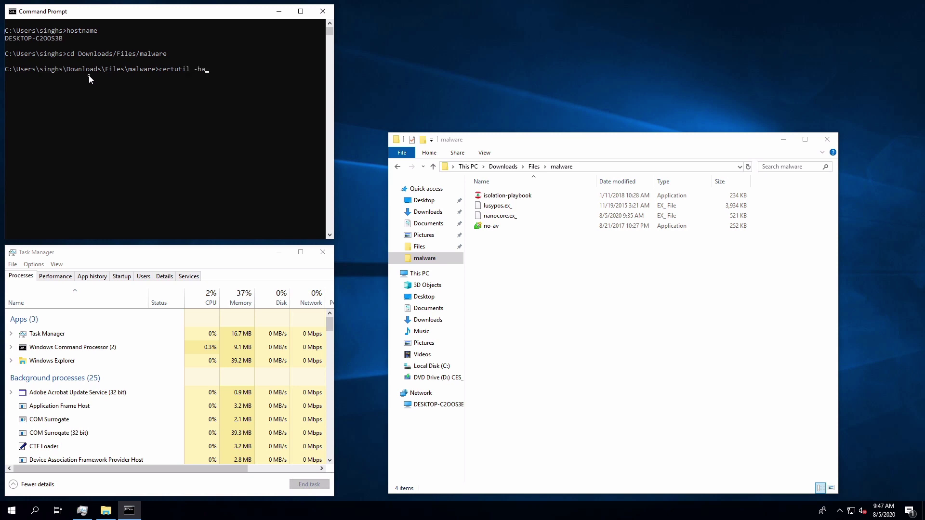
{"action": "type", "text": "shfile lusypos.ex_"}
{"action": "key", "text": "Return"}
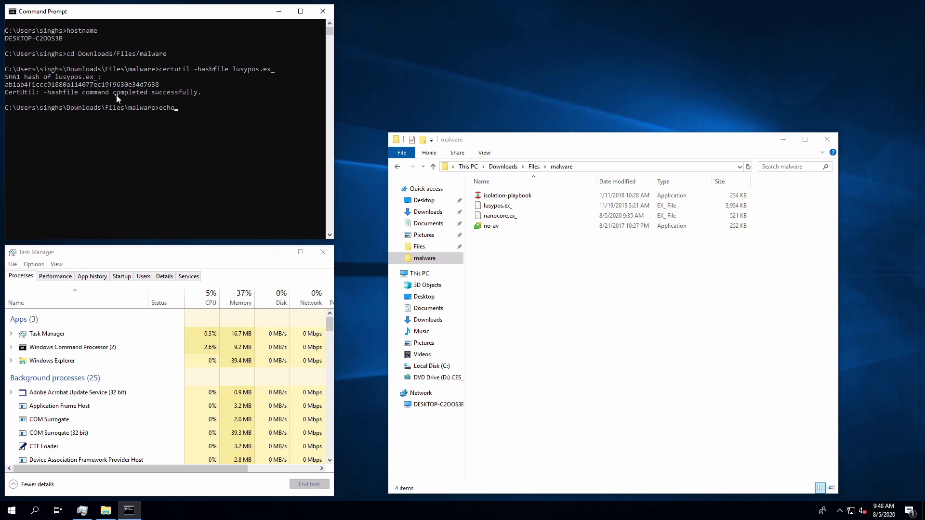
{"action": "type", "text": "(YG*G*&FR*RVI\" >> "}
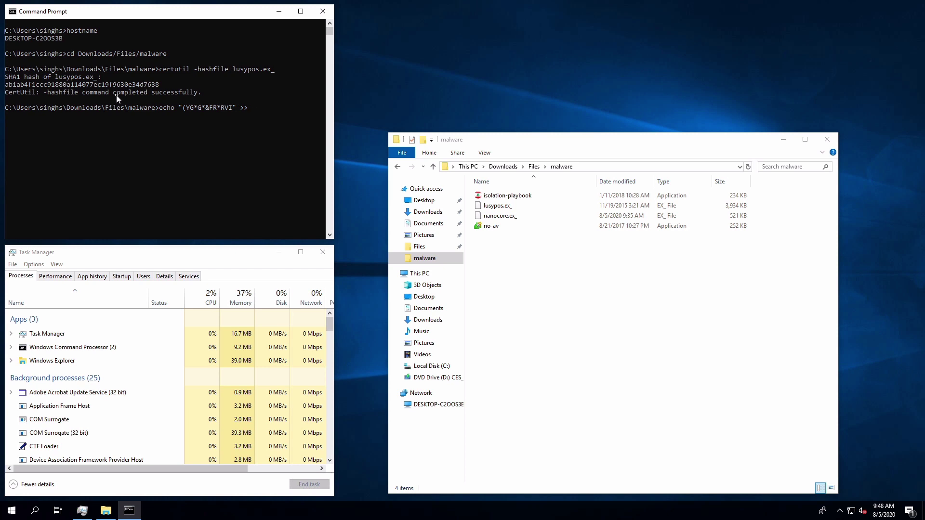
{"action": "type", "text": "lusypos.ex_"}
{"action": "key", "text": "Return"}
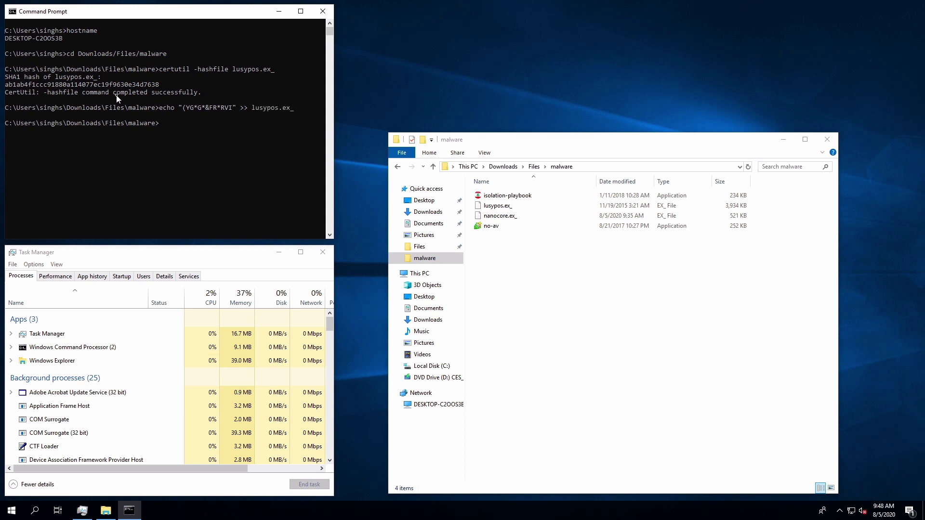
{"action": "key", "text": "Up"}
{"action": "key", "text": "Up"}
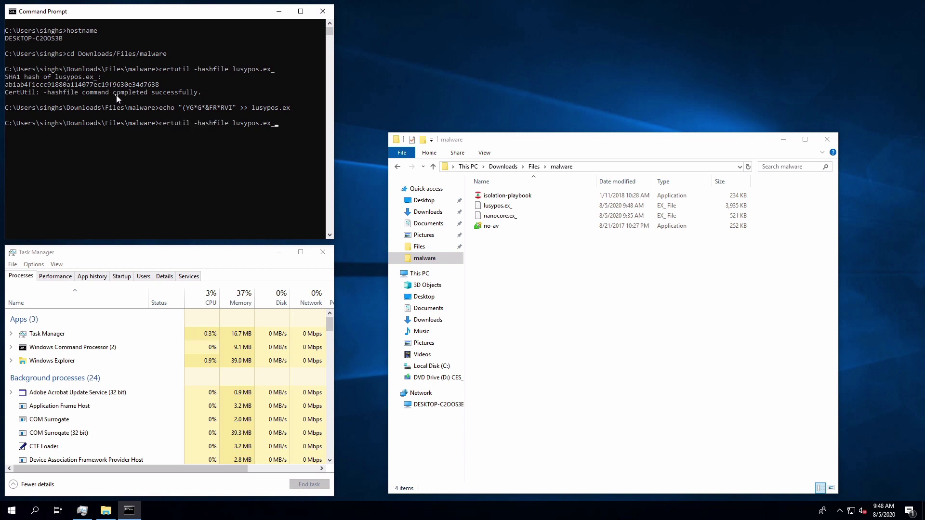
{"action": "key", "text": "Return"}
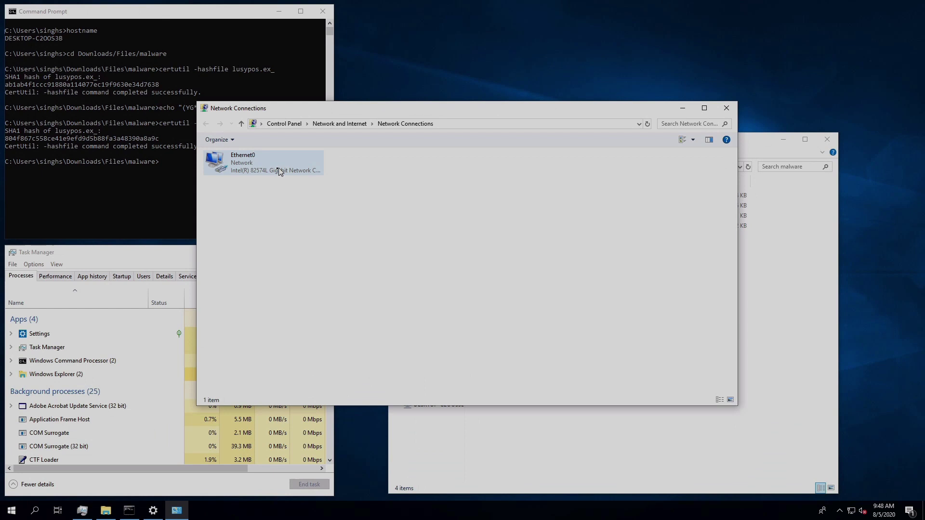
Disable the Ethernet0 adapter and minimize the Network Connections window
{"action": "left_click", "coordinate": [268, 169]}
{"action": "right_click", "coordinate": [267, 167]}
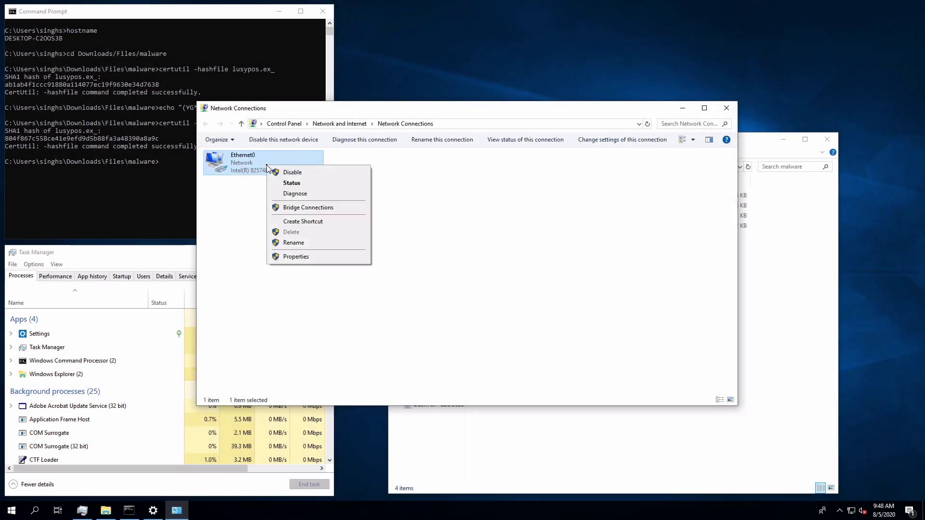
{"action": "left_click", "coordinate": [279, 172]}
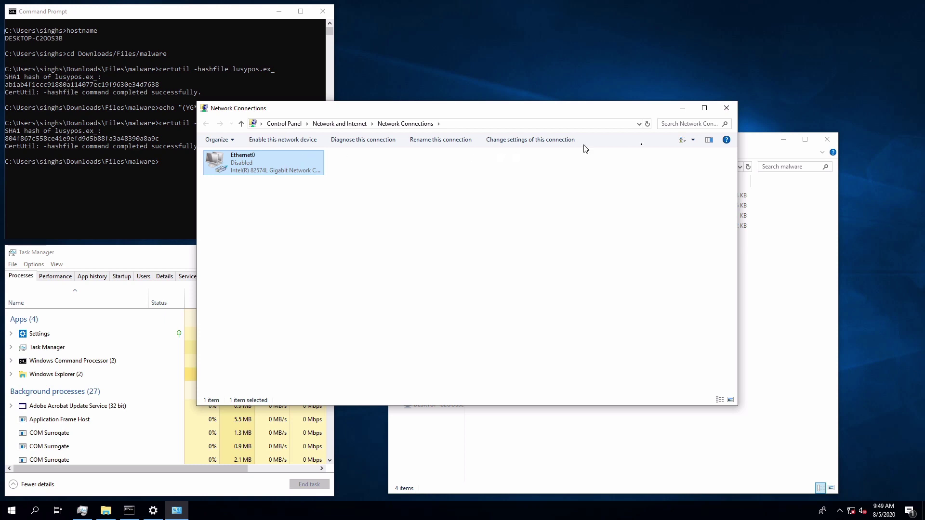
{"action": "left_click", "coordinate": [683, 108]}
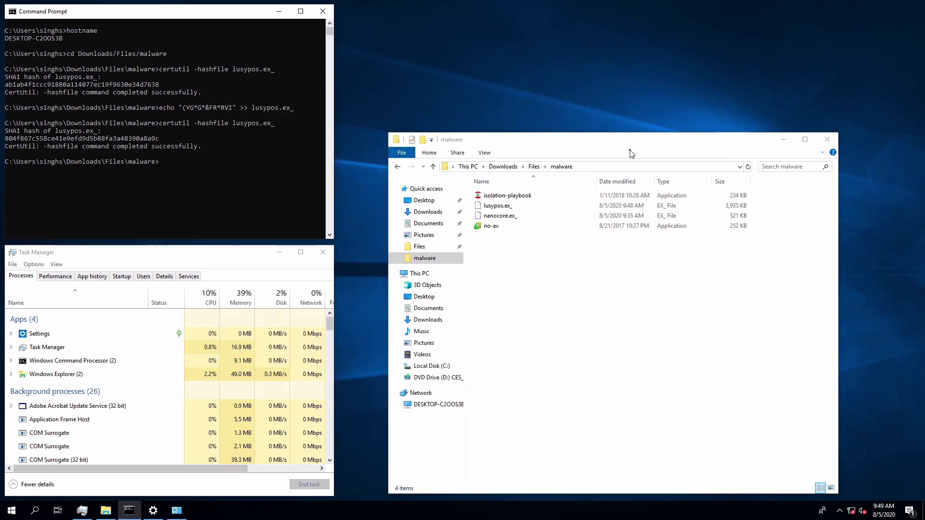
Rename lusypos.ex_ to offline-protection.exe, accepting the extension change
{"action": "right_click", "coordinate": [511, 210]}
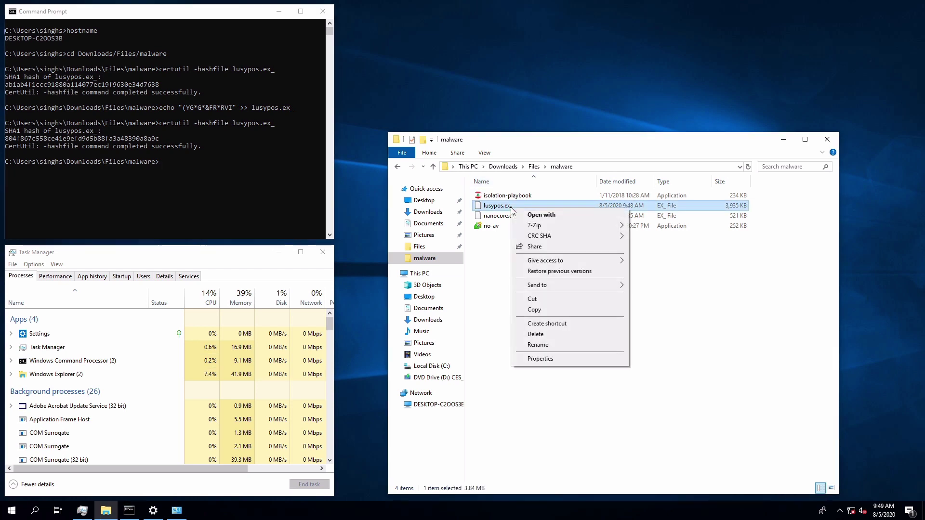
{"action": "left_click", "coordinate": [540, 349]}
{"action": "type", "text": "offlin"}
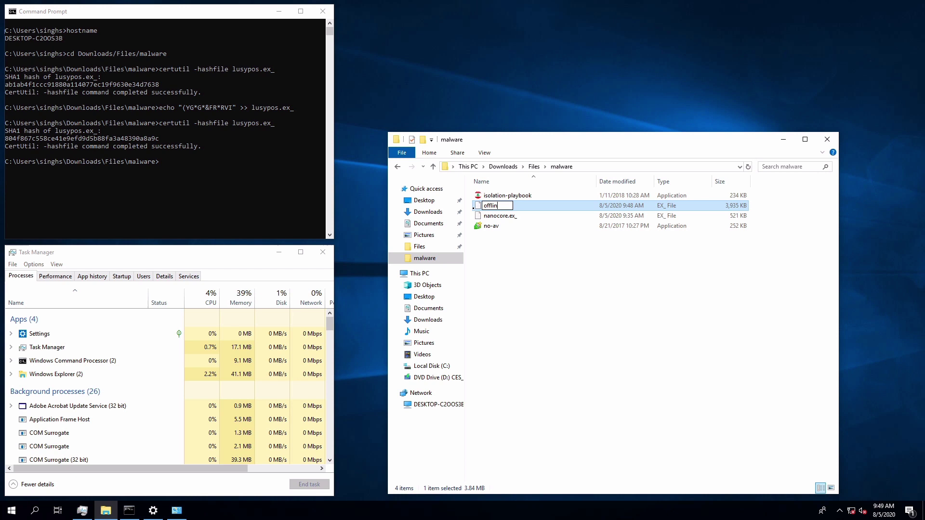
{"action": "type", "text": "e-protection.ex"}
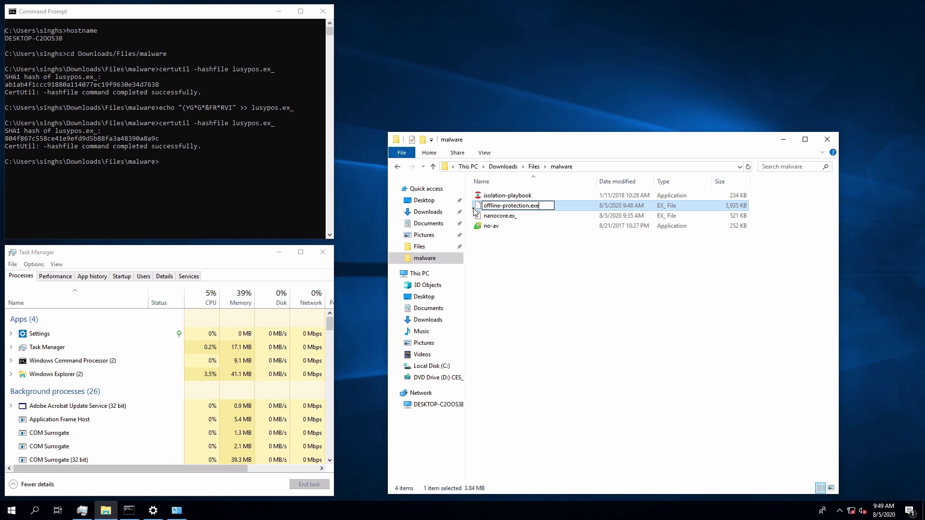
{"action": "type", "text": "e"}
{"action": "key", "text": "Return"}
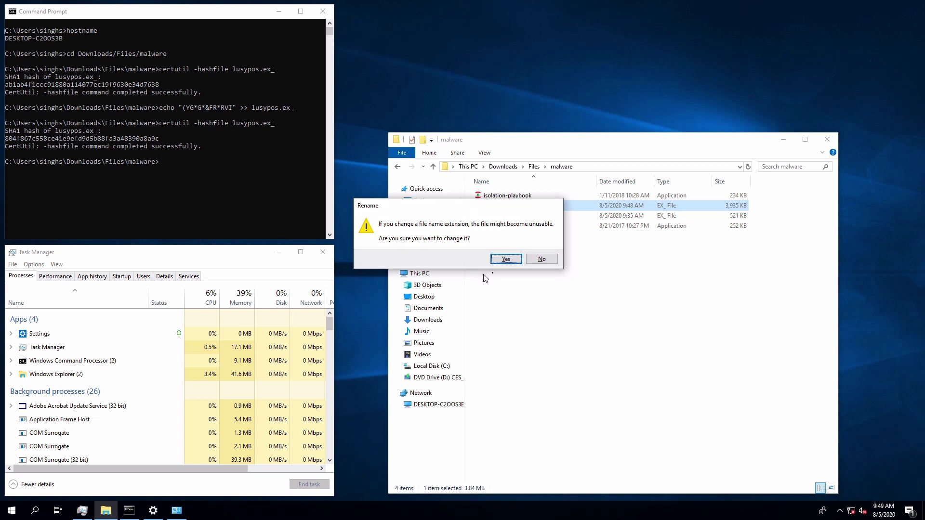
{"action": "left_click", "coordinate": [503, 260]}
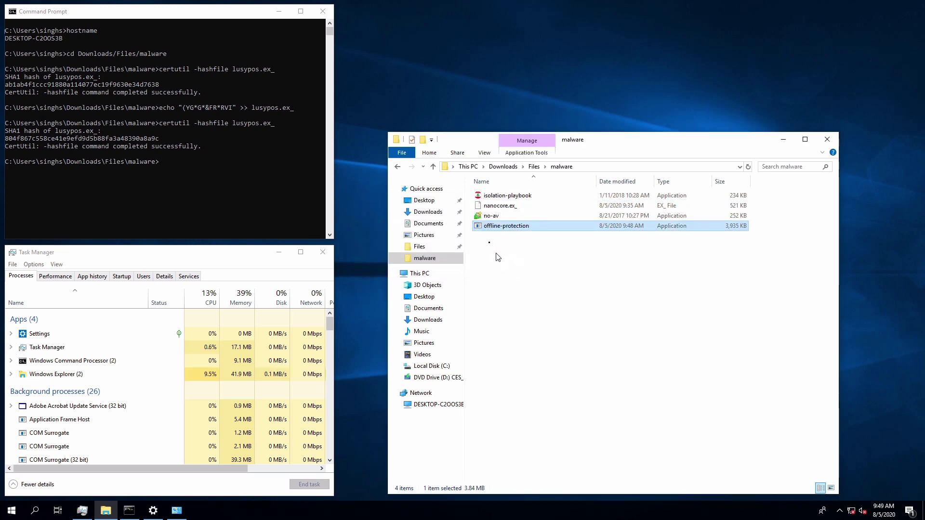
Run offline-protection.exe while offline, then re-enable the Ethernet0 adapter
{"action": "double_click", "coordinate": [481, 231]}
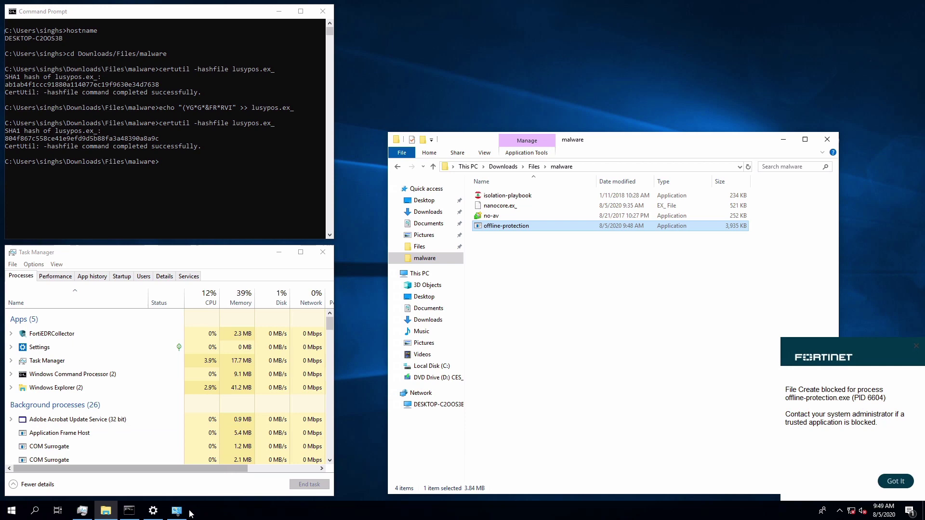
{"action": "left_click", "coordinate": [175, 514]}
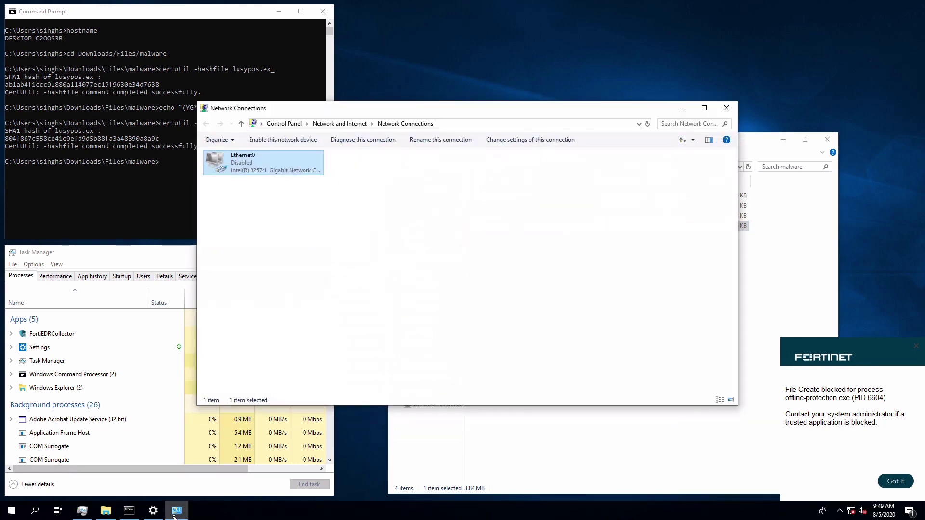
{"action": "right_click", "coordinate": [266, 172]}
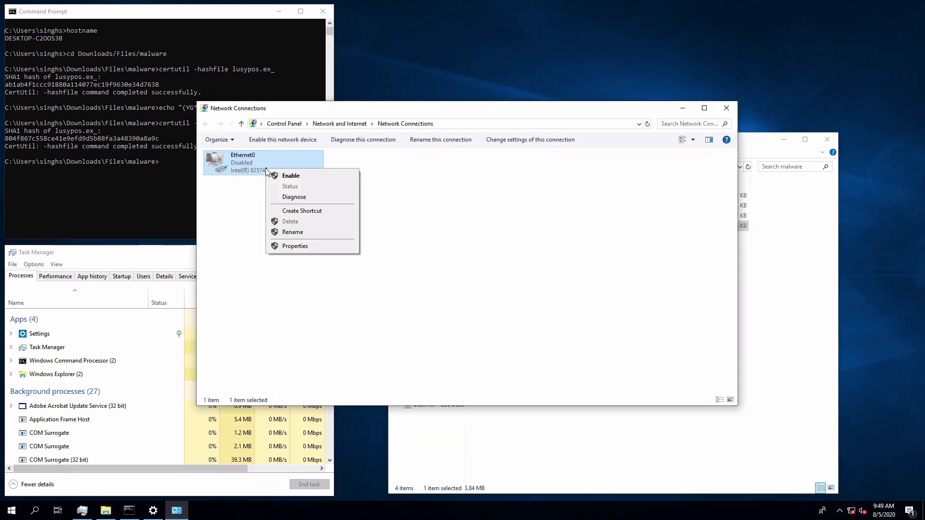
{"action": "left_click", "coordinate": [289, 178]}
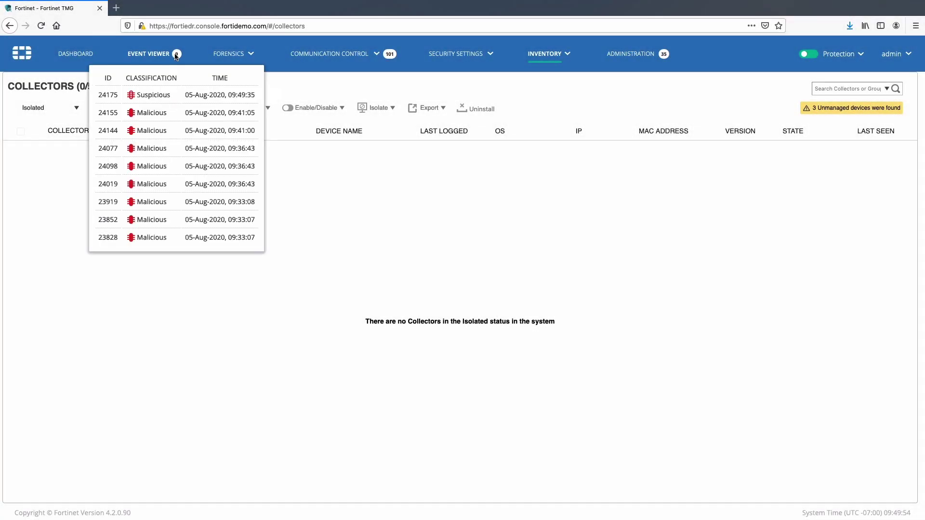
Open the offline-protection.exe event in Forensics and select its main executable entry
{"action": "left_click", "coordinate": [176, 56]}
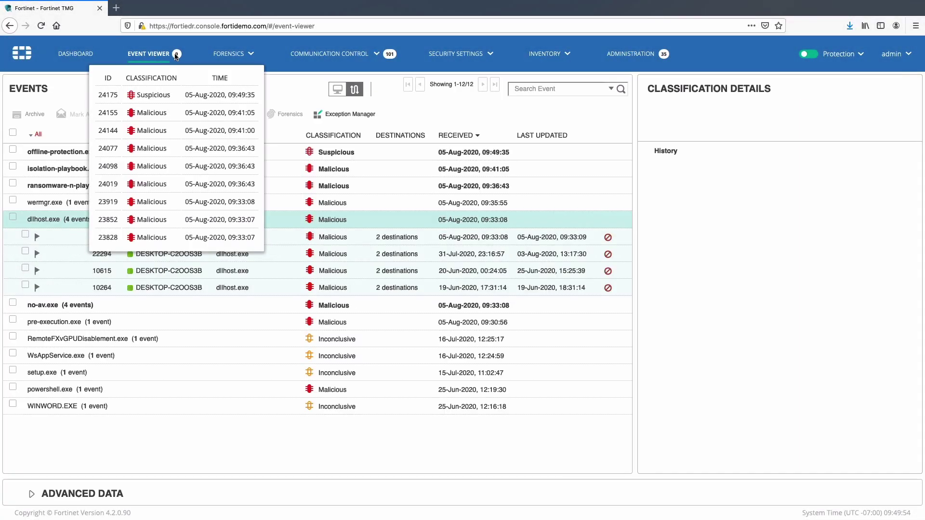
{"action": "left_click", "coordinate": [13, 151]}
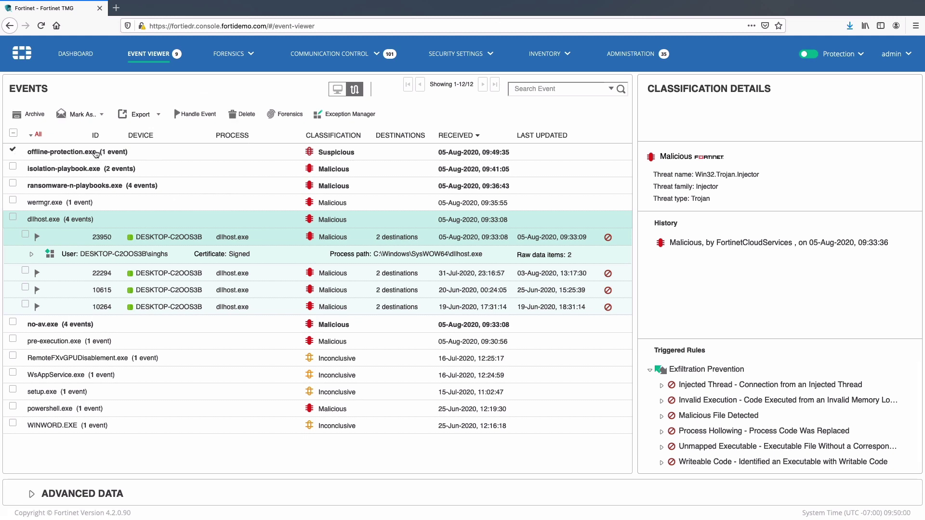
{"action": "left_click", "coordinate": [287, 115]}
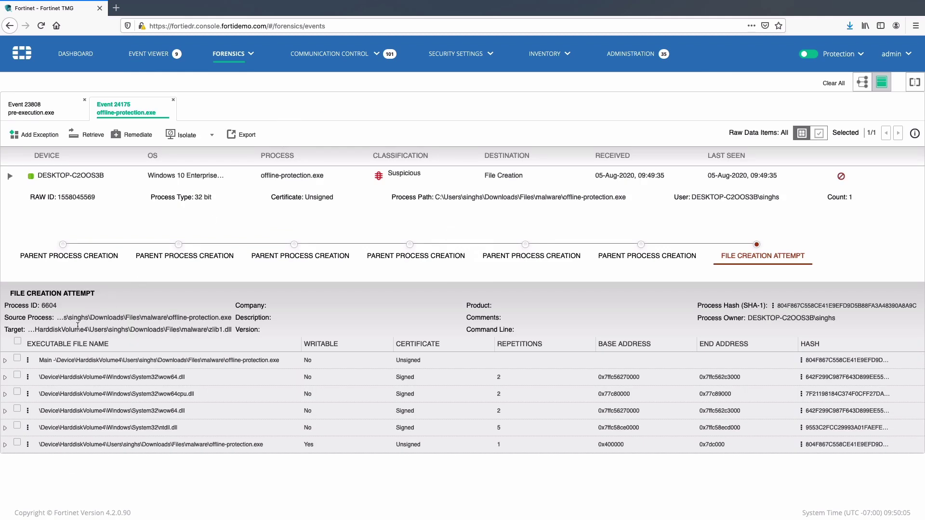
{"action": "left_click", "coordinate": [18, 360]}
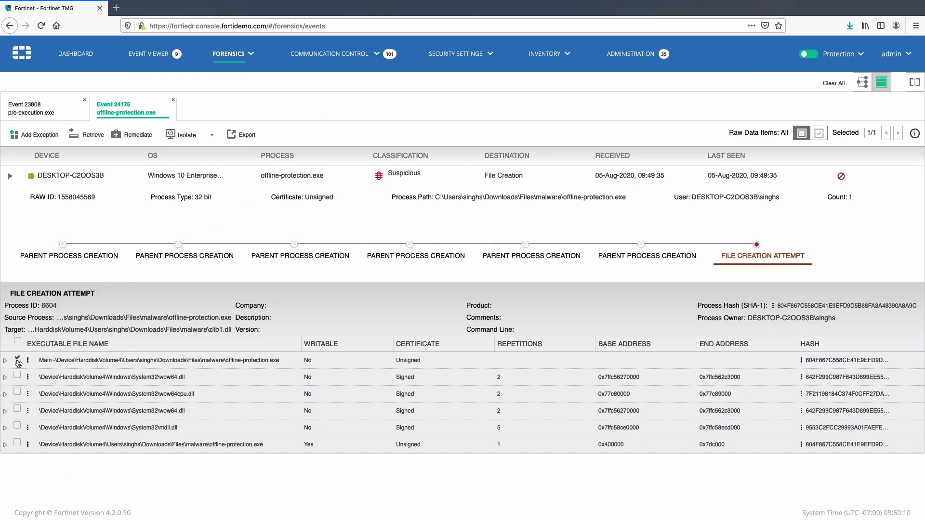